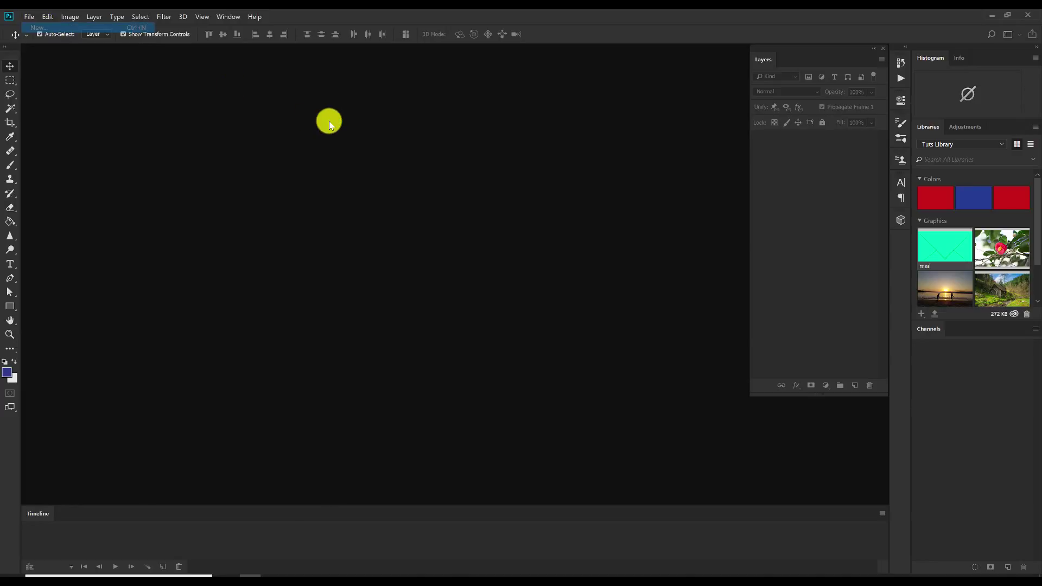
Create a new blank document 606 by 280 pixels in size.
click(786, 570)
click(279, 140)
click(144, 144)
click(725, 569)
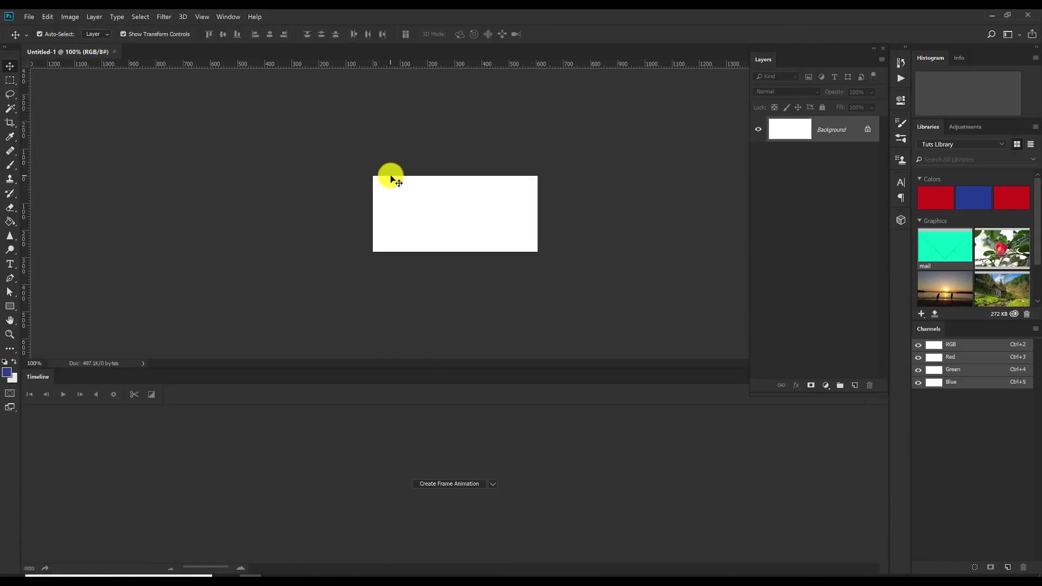
Set the canvas size to 900 pixels wide and 600 pixels high.
key(ctrl+alt+c)
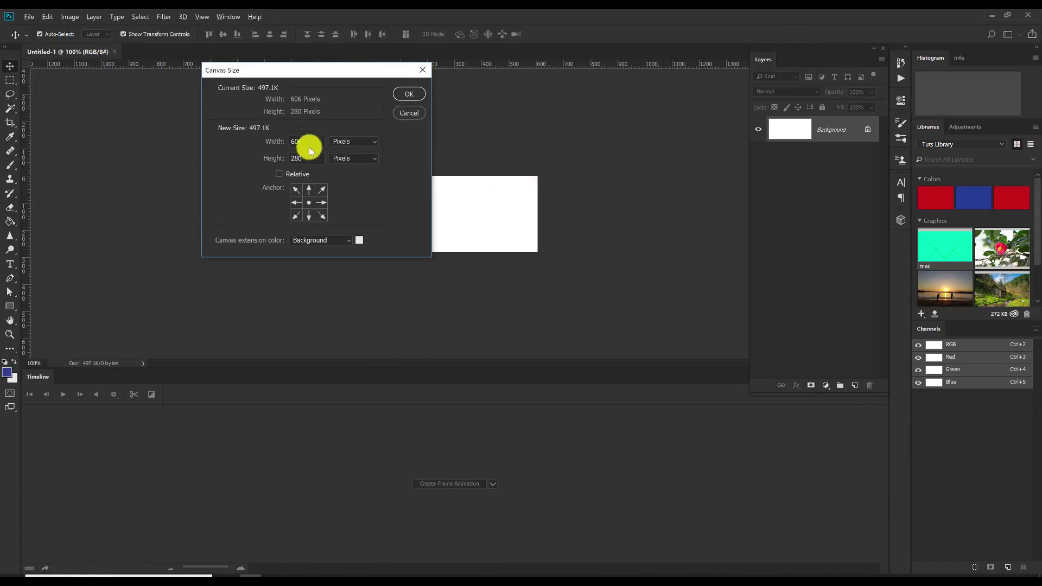
text(900)
key(Tab)
text(600)
key(Return)
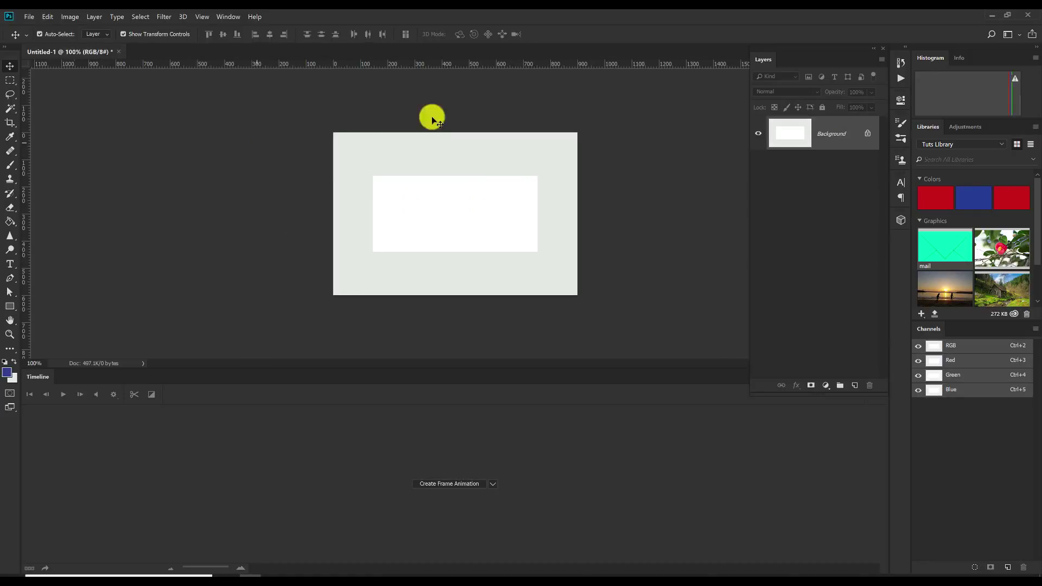
Convert the Background into a regular layer and replace its contents with a solid black fill across the whole canvas.
key(ctrl+a)
key(shift+F5)
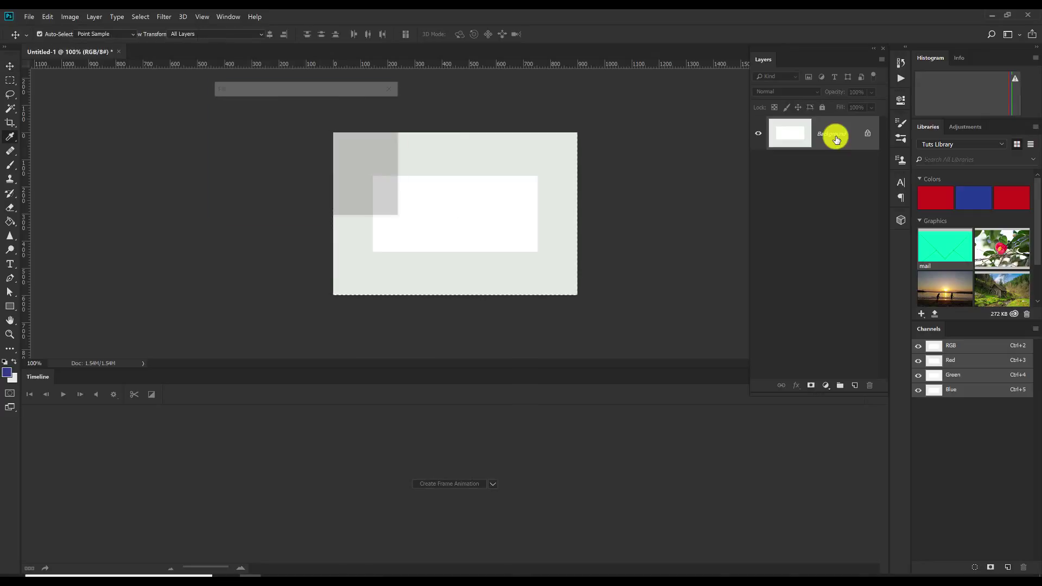
key(Return)
key(Return)
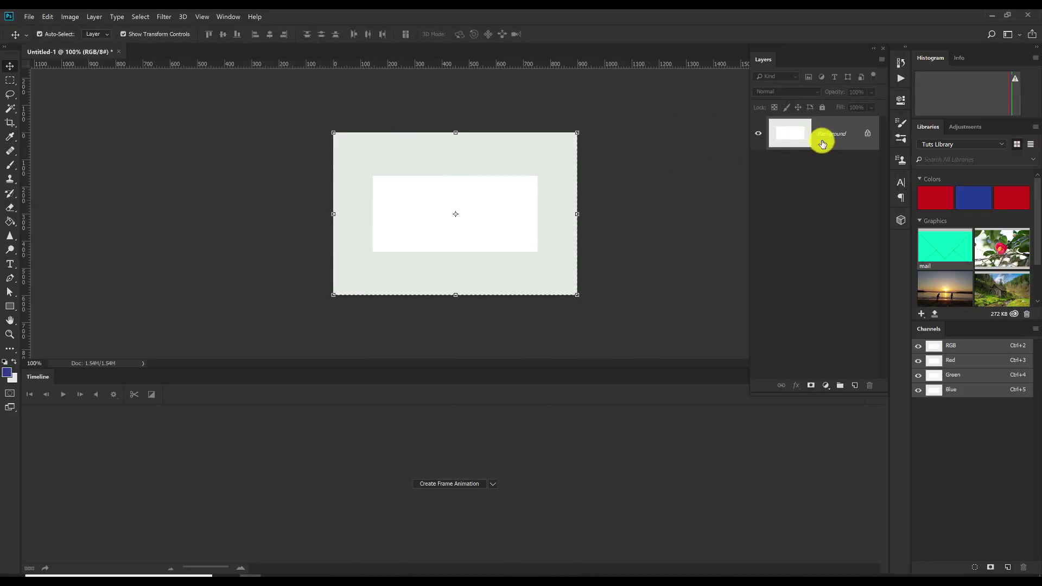
alt+double_click(829, 144)
key(Delete)
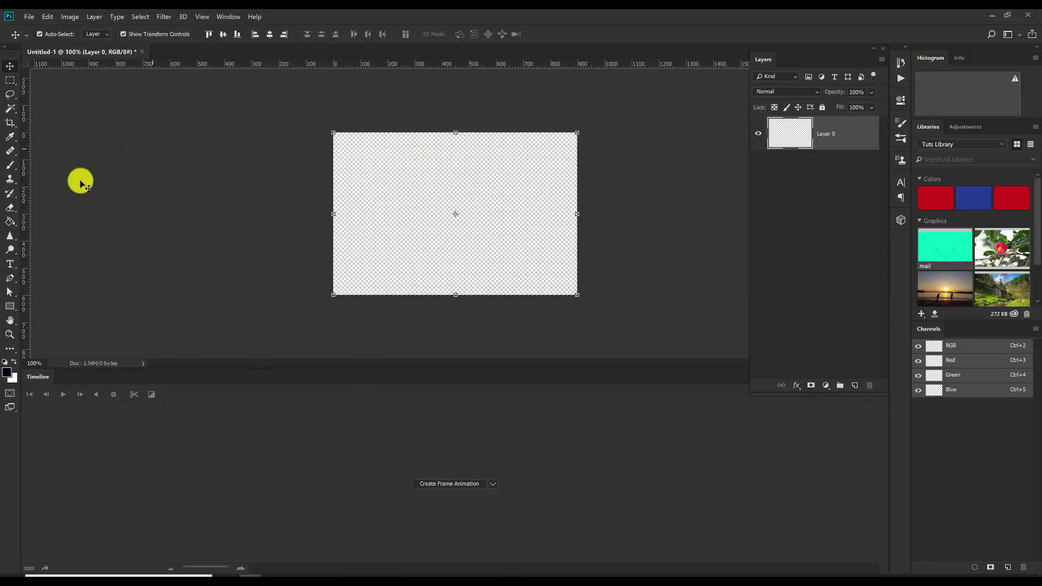
click(9, 222)
click(449, 201)
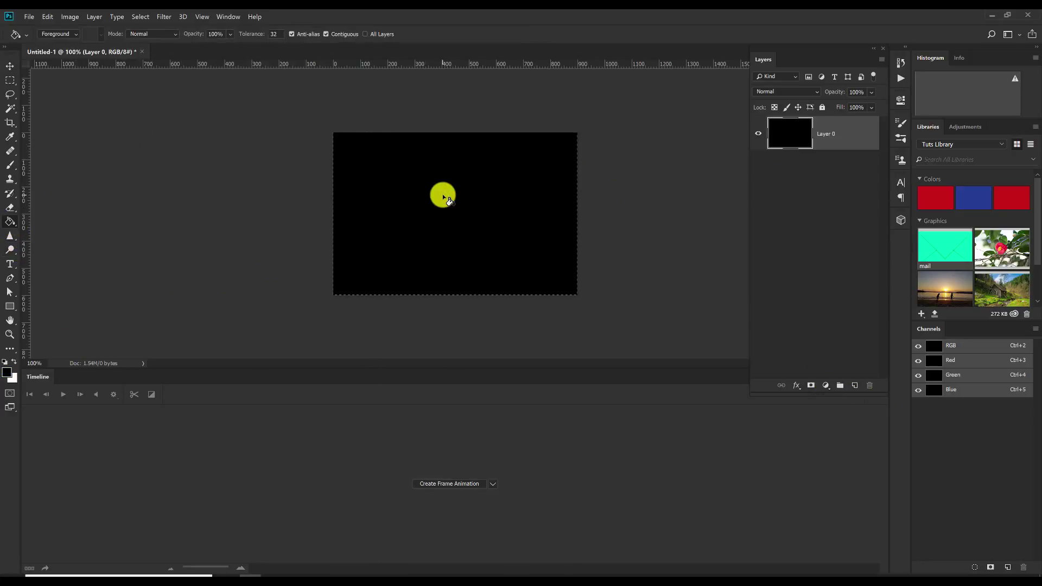
Place the library's mail graphic on the black canvas and position its whole Group 1 horizontally centred in the lower part.
click(10, 66)
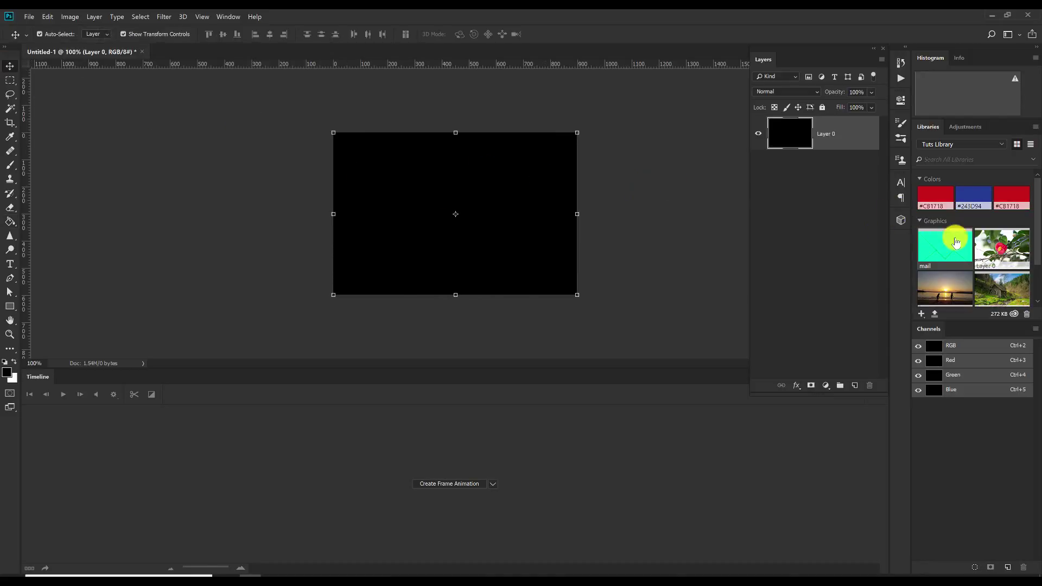
drag(944, 245, 508, 204)
drag(544, 165, 482, 217)
key(Return)
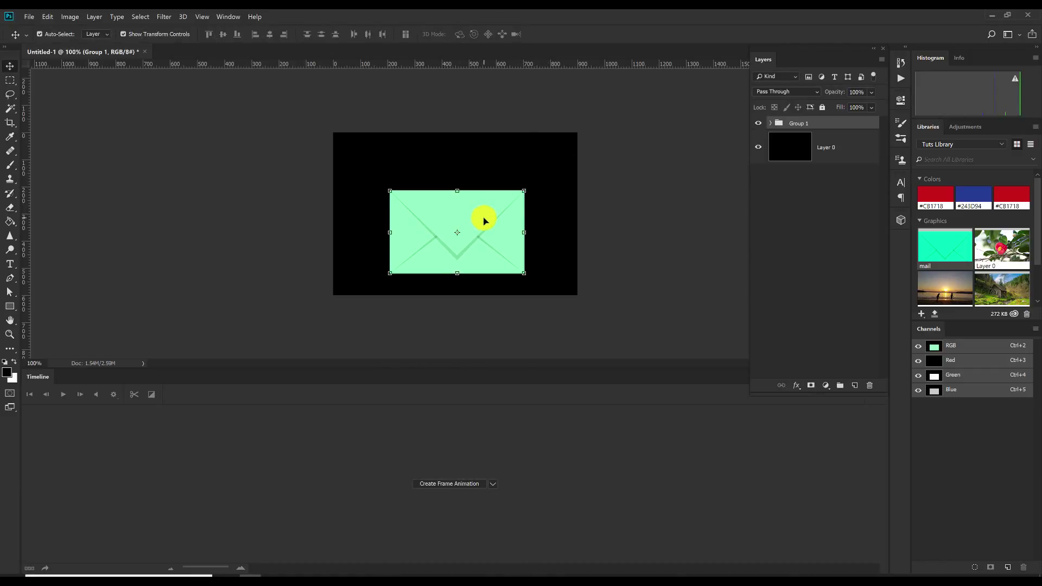
click(485, 206)
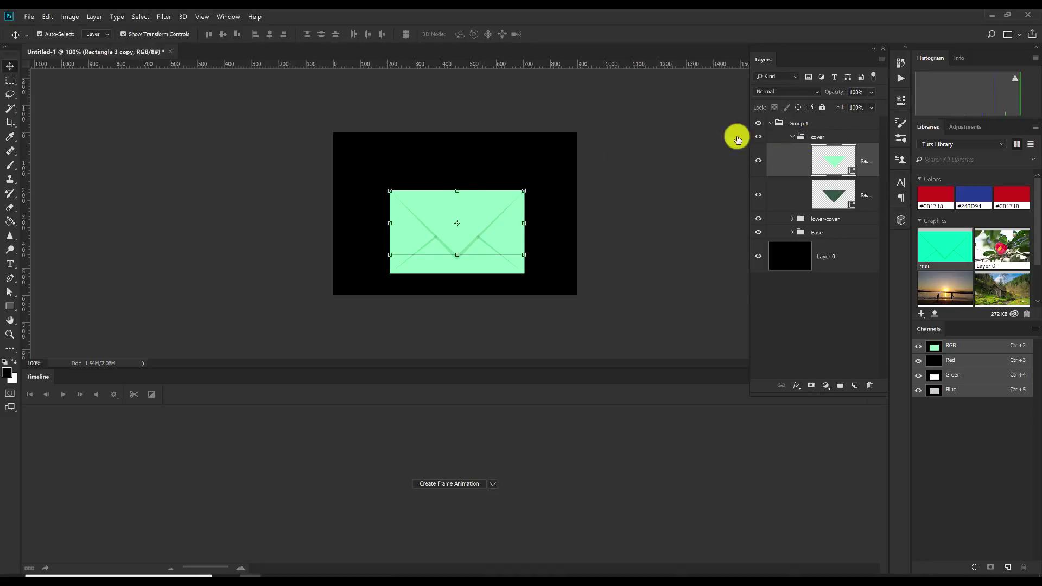
click(819, 125)
drag(480, 198, 487, 209)
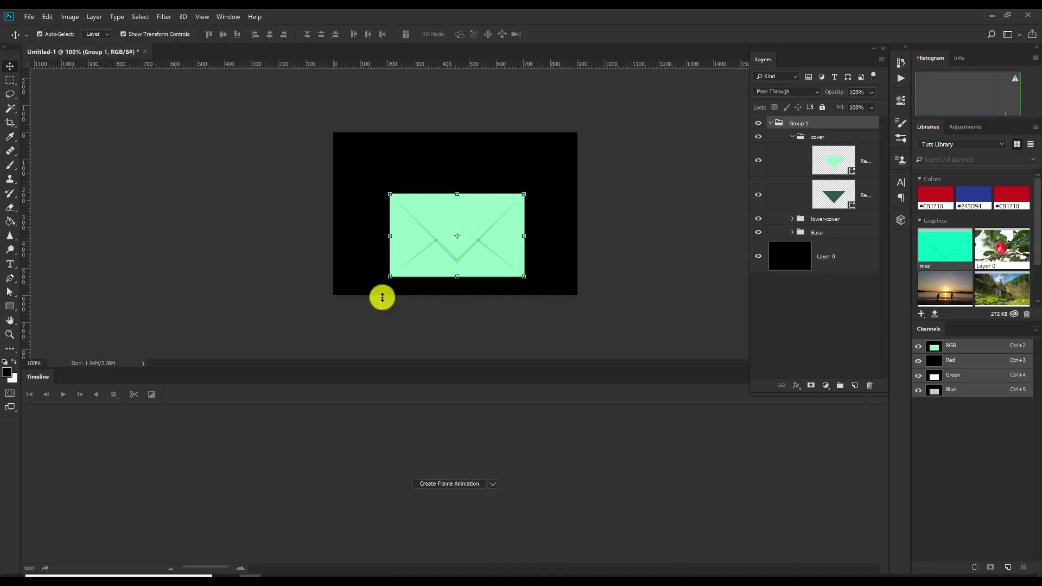
Create a frame animation and set the first frame's delay to 0.2 seconds.
click(478, 484)
click(38, 555)
click(53, 468)
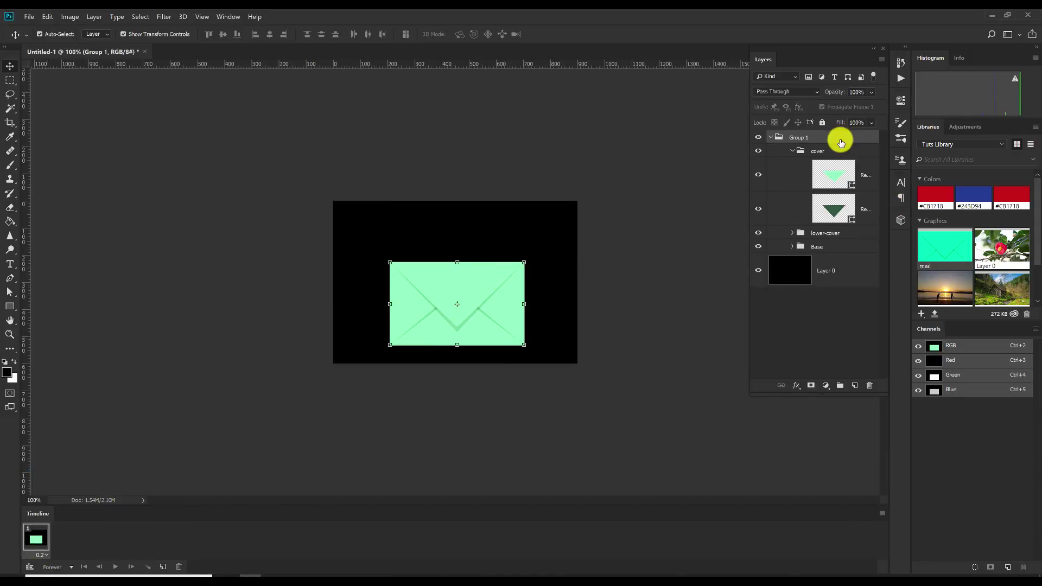
Collapse and select the cover group, and add a second animation frame.
click(792, 151)
click(838, 152)
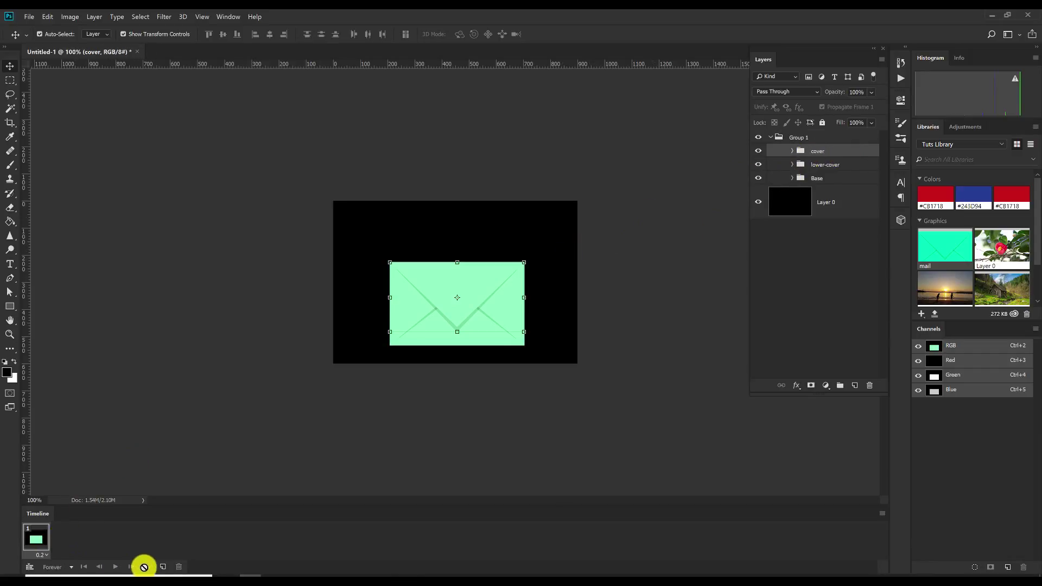
click(163, 567)
Try to flatten the original cover group upward to about 55% of its height in frame 2.
drag(457, 327, 461, 299)
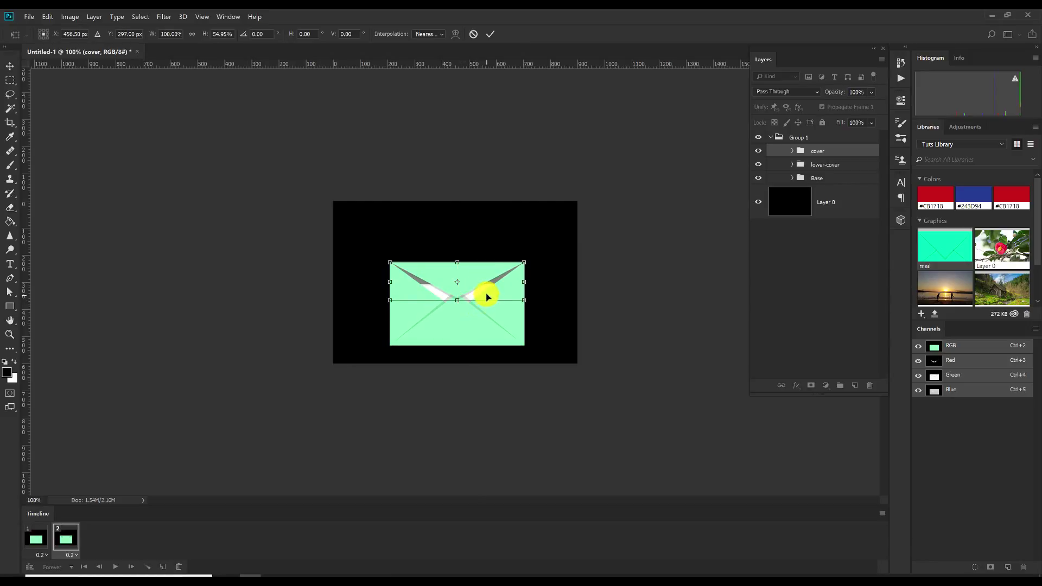
key(Return)
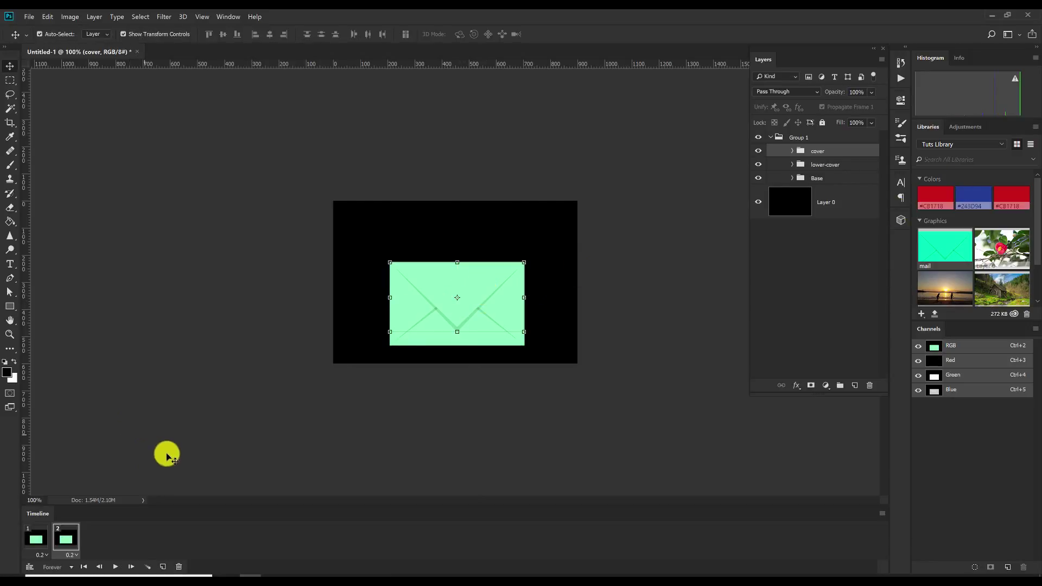
key(ctrl)
Replace the cover in frame 2 with a duplicate flattened upward to about 58% of its height, hiding the original.
right_click(828, 151)
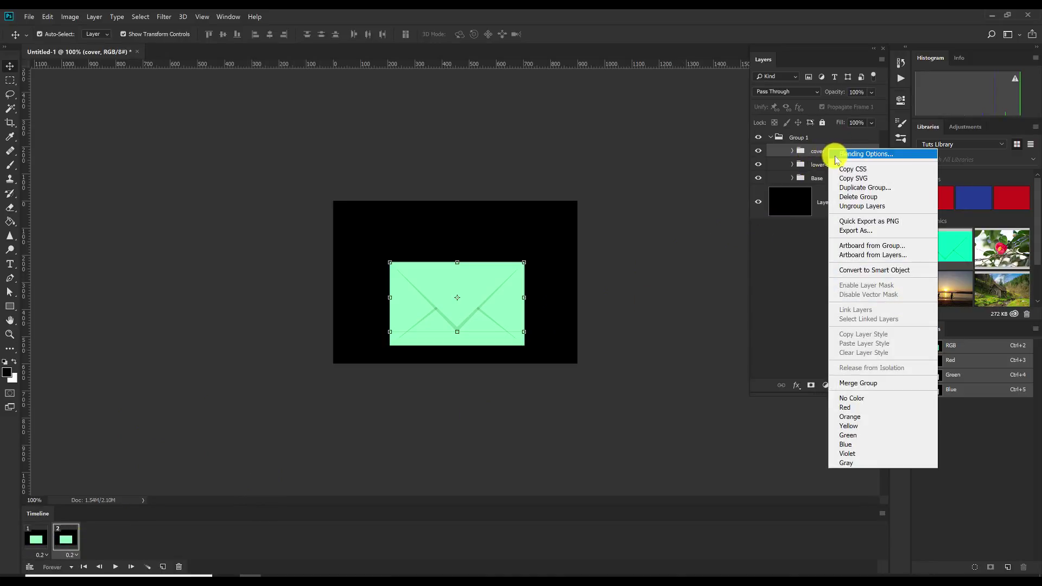
click(827, 185)
click(429, 117)
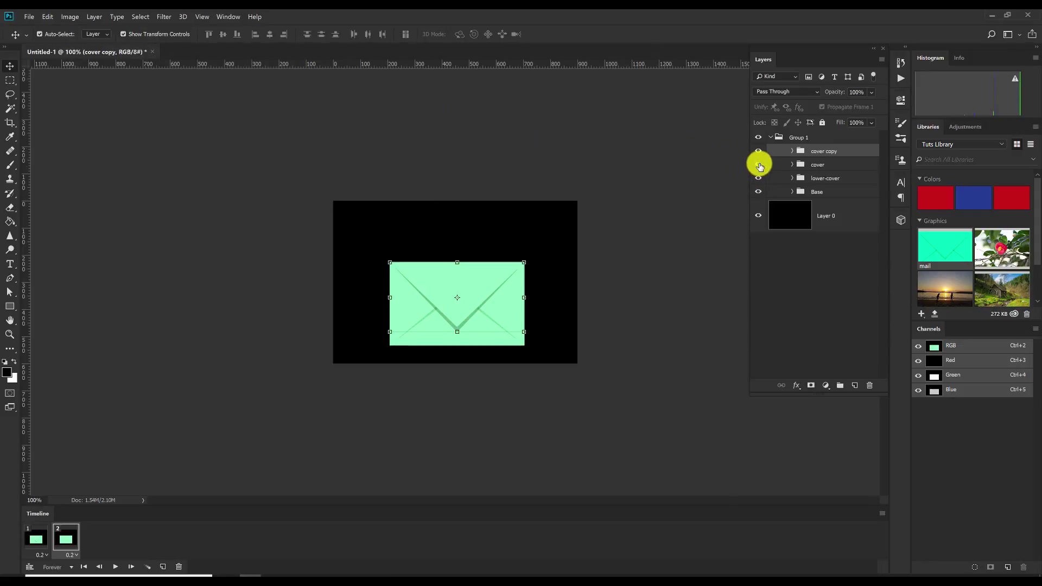
click(758, 164)
drag(457, 331, 457, 303)
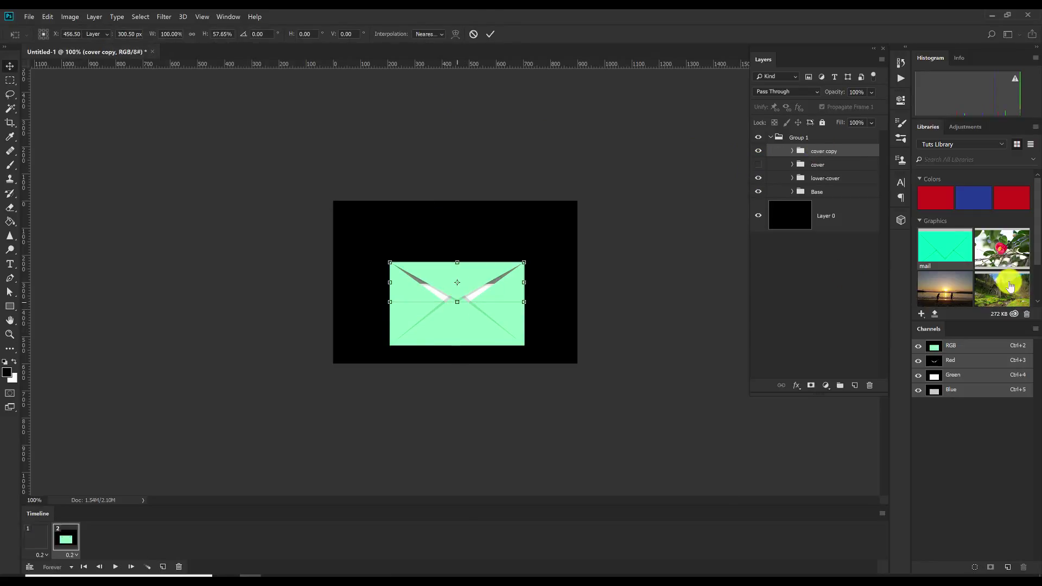
key(Return)
Add a third frame and replace the visible cover copy with a duplicate flattened upward to about half its height.
click(163, 566)
right_click(833, 153)
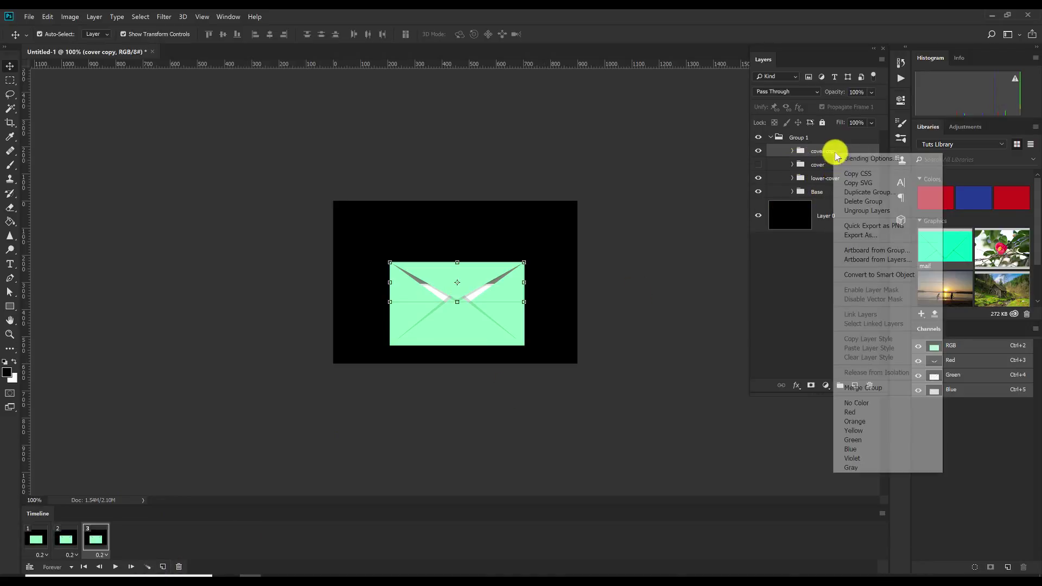
click(814, 321)
key(ctrl+j)
click(758, 164)
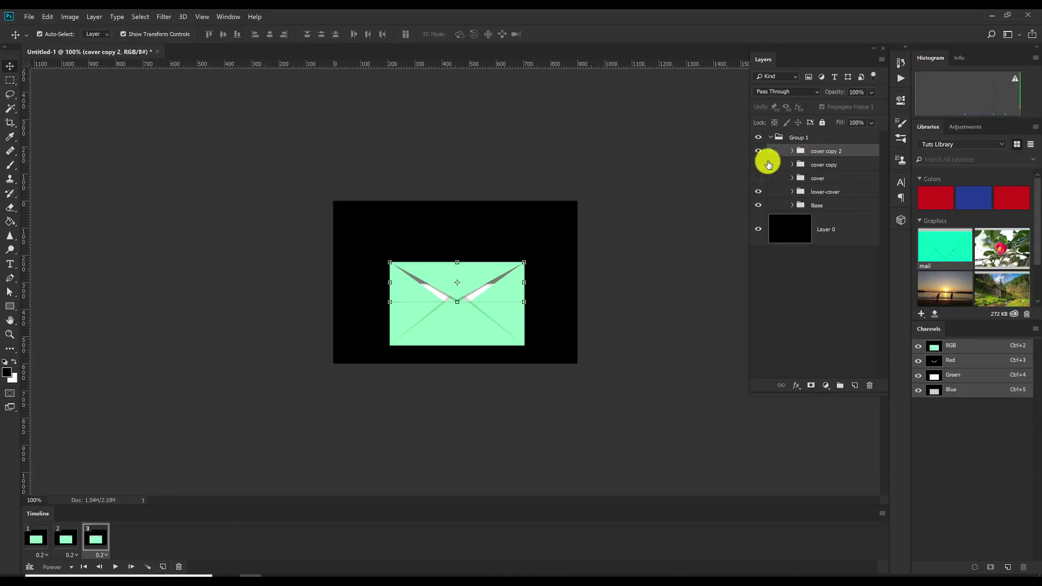
drag(458, 302, 462, 281)
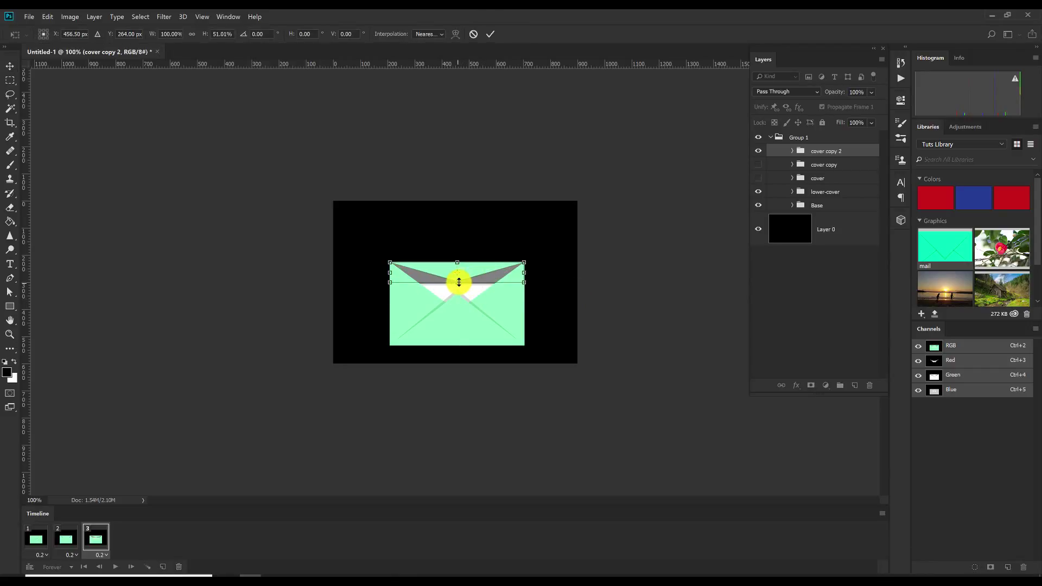
key(Return)
Add a fourth frame and replace cover copy 2 with a duplicate flipped above the envelope at about -55% height.
click(162, 567)
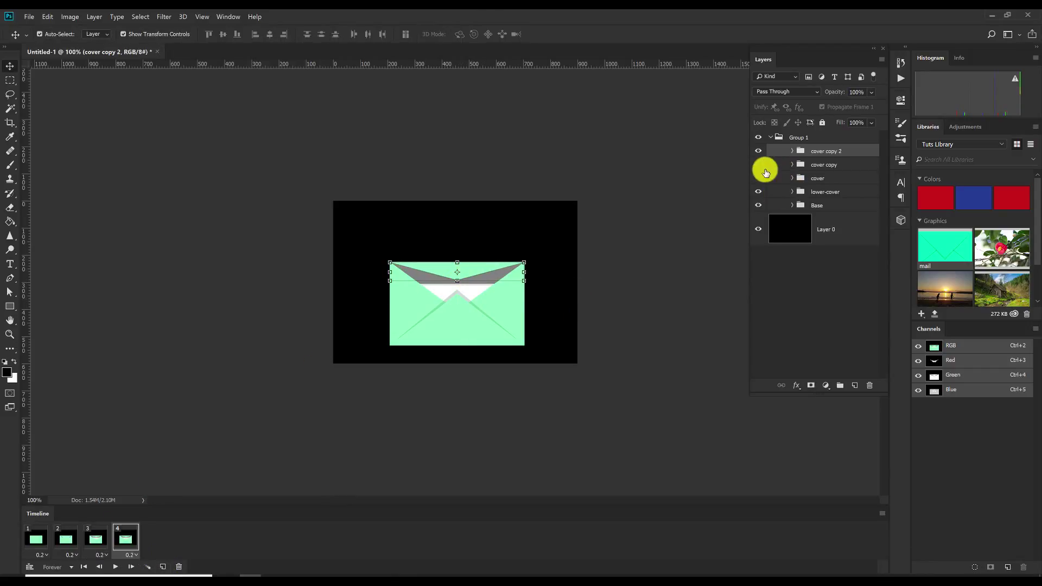
key(ctrl+j)
click(758, 164)
drag(457, 281, 458, 253)
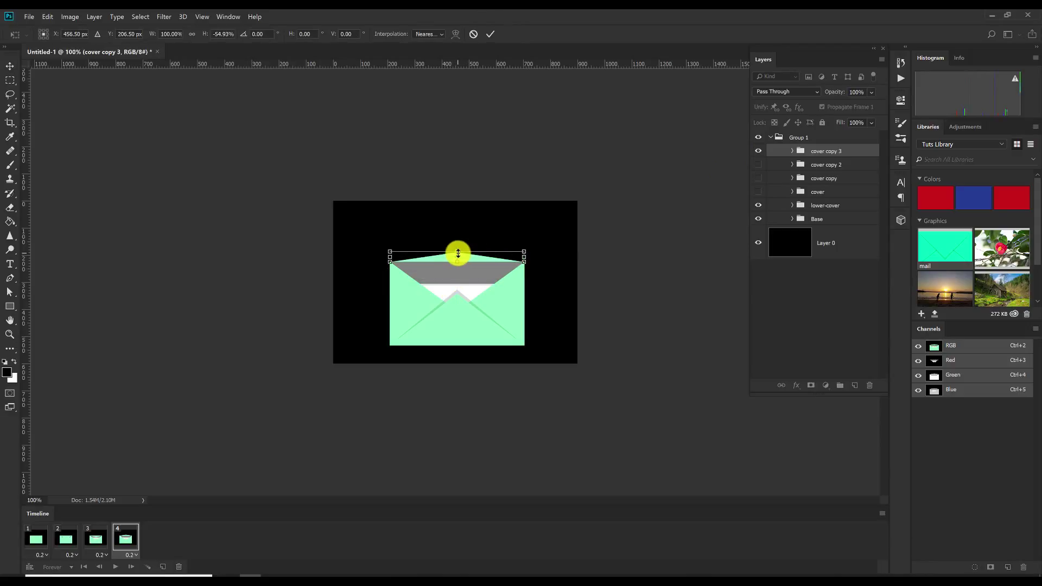
key(Return)
Add a fifth frame and replace cover copy 3 with a duplicate stretched upward to about 451% height as the fully open flap.
click(163, 567)
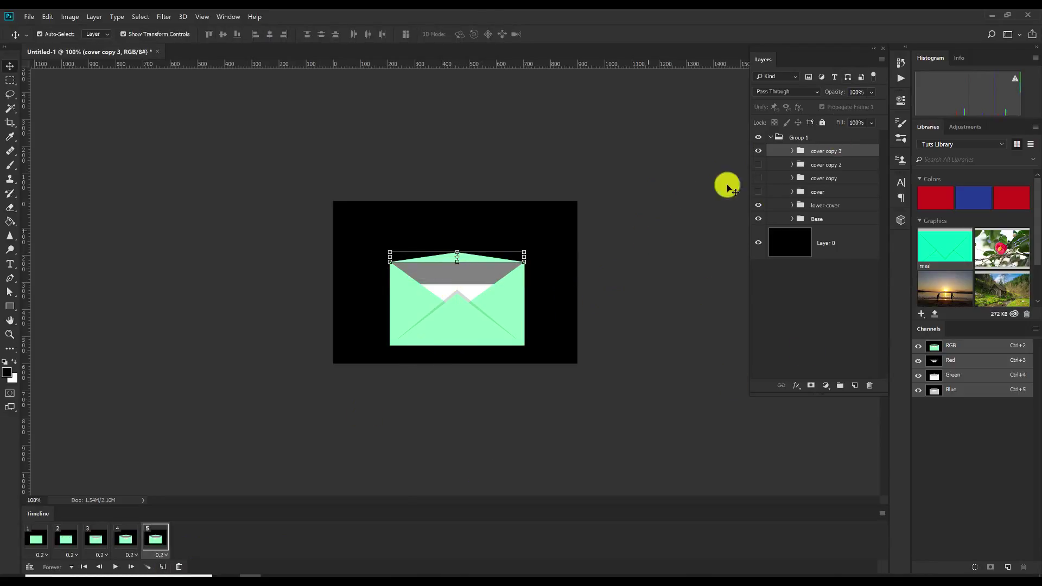
key(ctrl+j)
click(759, 165)
key(ctrl+t)
drag(457, 228, 457, 213)
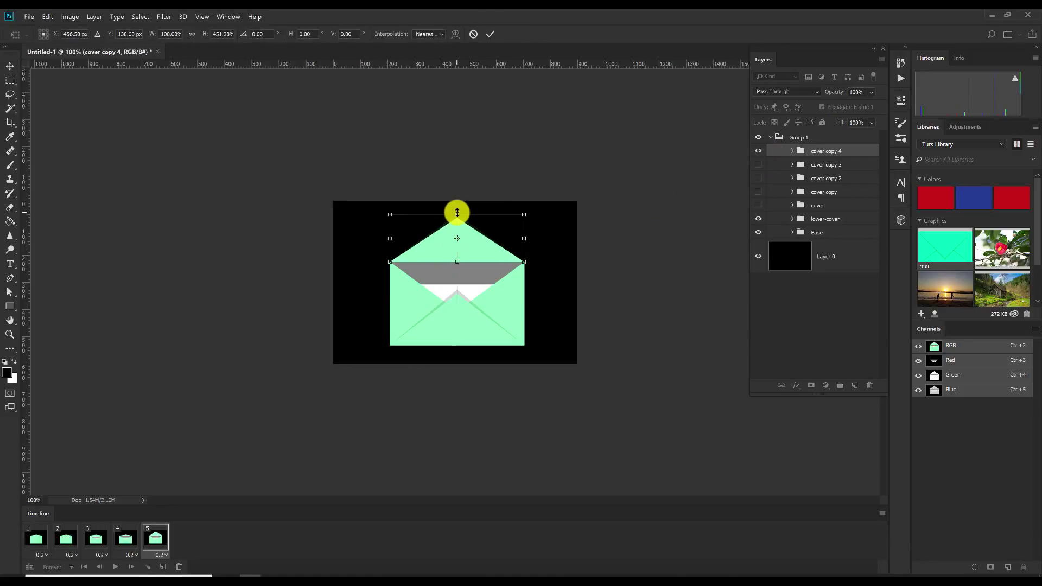
key(Return)
In frame 5, raise the Content group inside Base until the letter's top edge sits just below the envelope's upper edge.
click(792, 233)
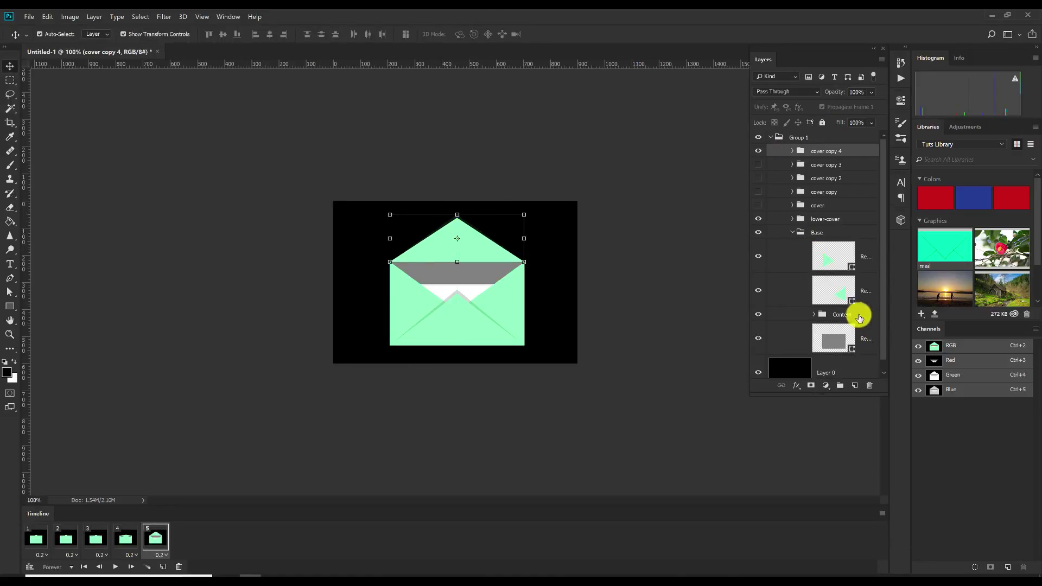
click(850, 314)
key(shift+Up)
key(shift+Up)
key(shift+Up)
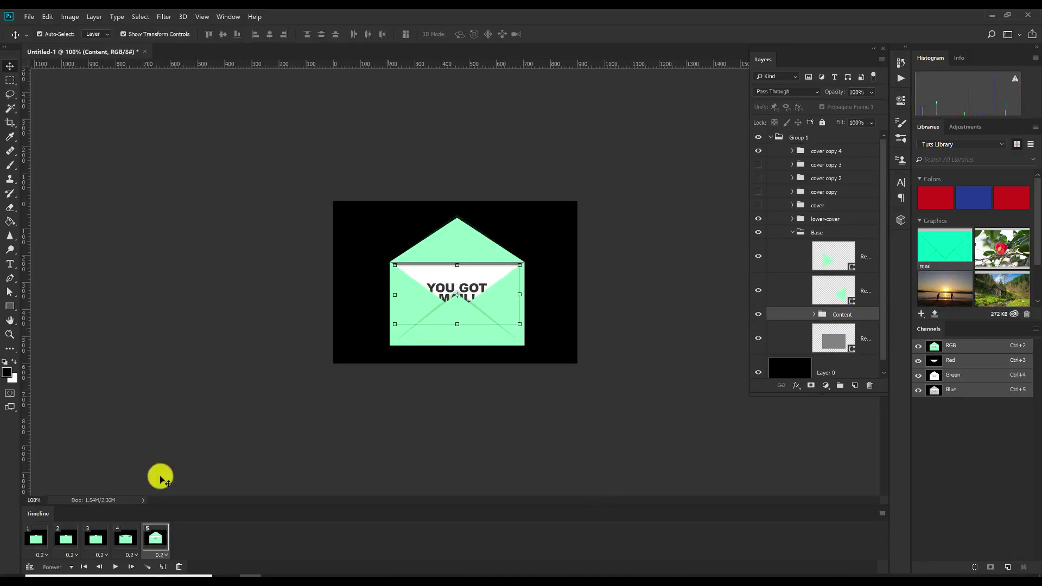
Add a sixth frame and raise the Content group further so the letter sticks out above the envelope's upper edge.
click(163, 567)
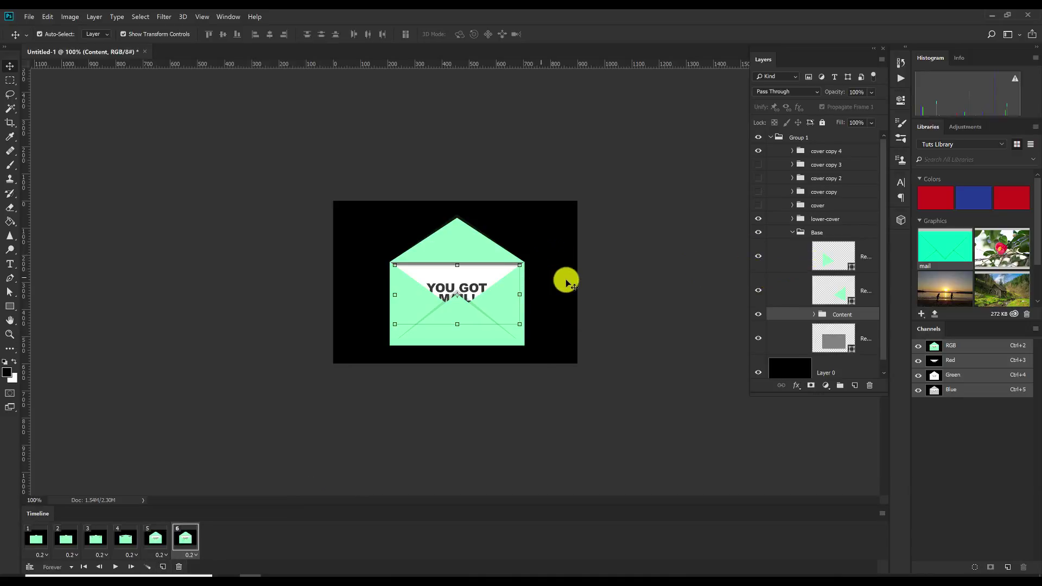
key(shift+Up)
key(shift+Up)
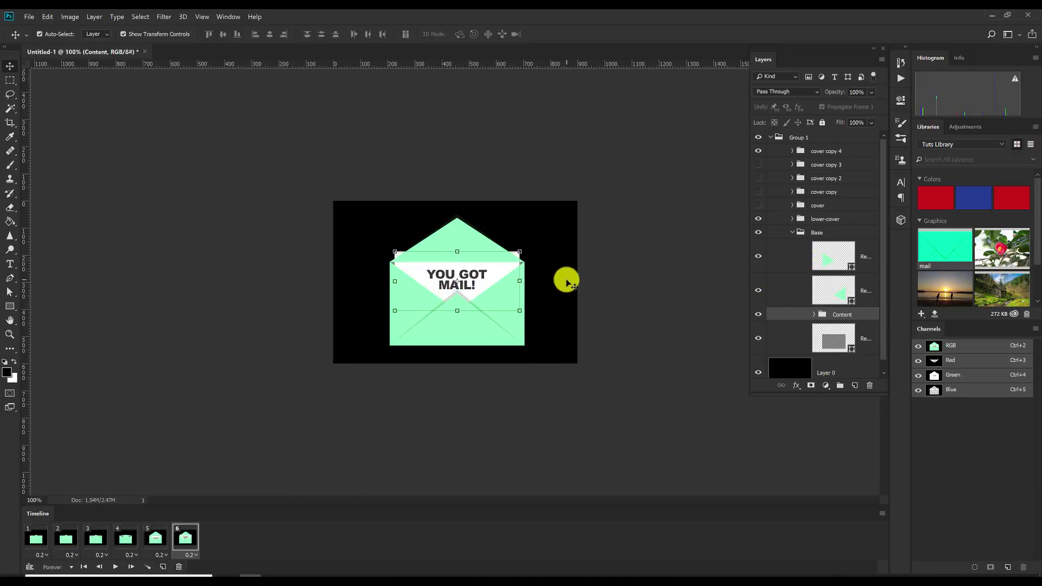
Put a duplicate of cover copy 4 beneath the Content group in Base, hide the upper one in frame 6, and compare frames 5 and 6.
mouse_move(883, 321)
mouse_down()
mouse_move(884, 349)
mouse_move(883, 324)
mouse_up()
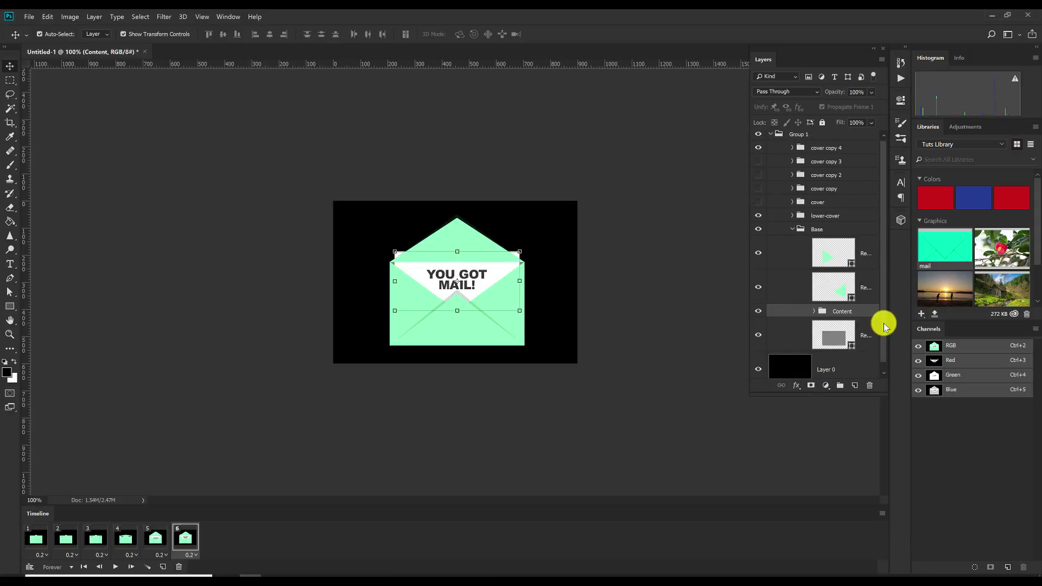
click(825, 152)
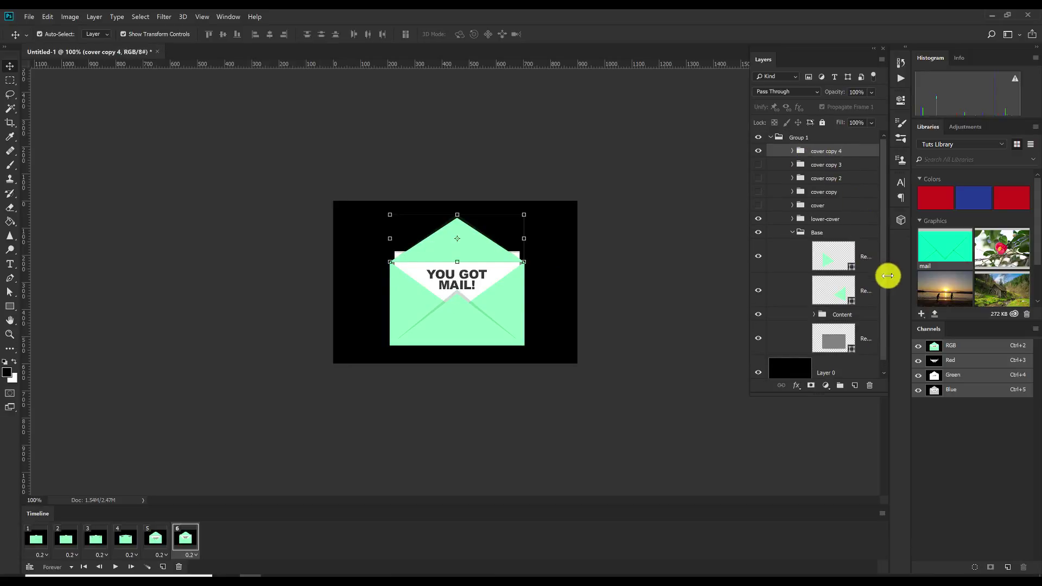
drag(885, 275, 885, 296)
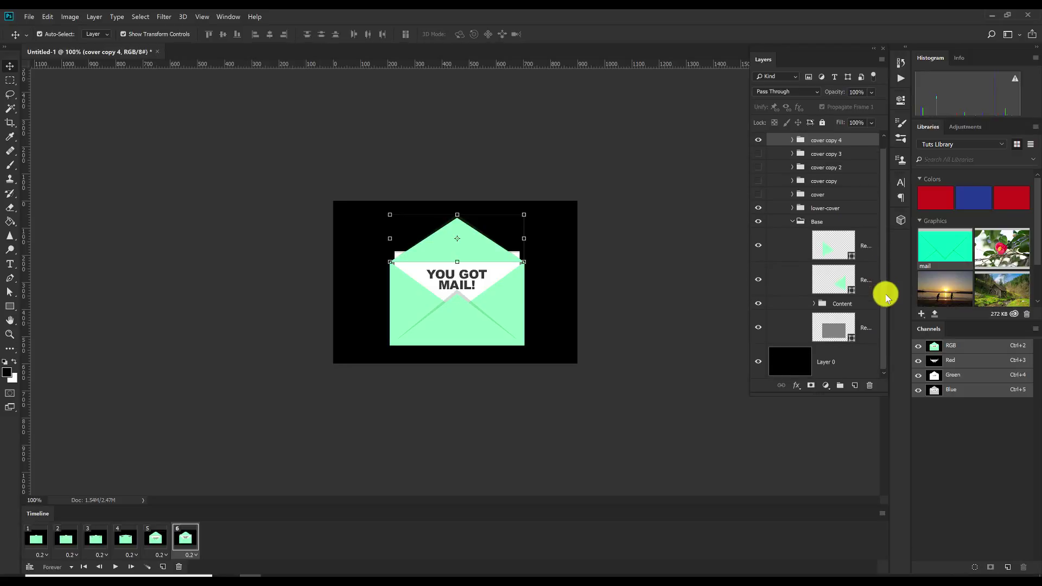
click(863, 326)
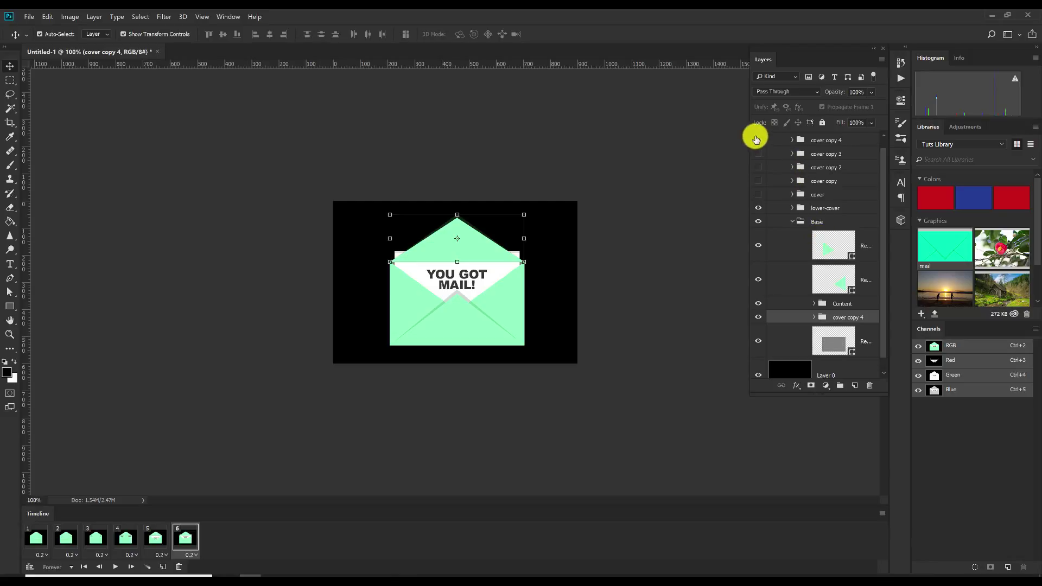
click(759, 140)
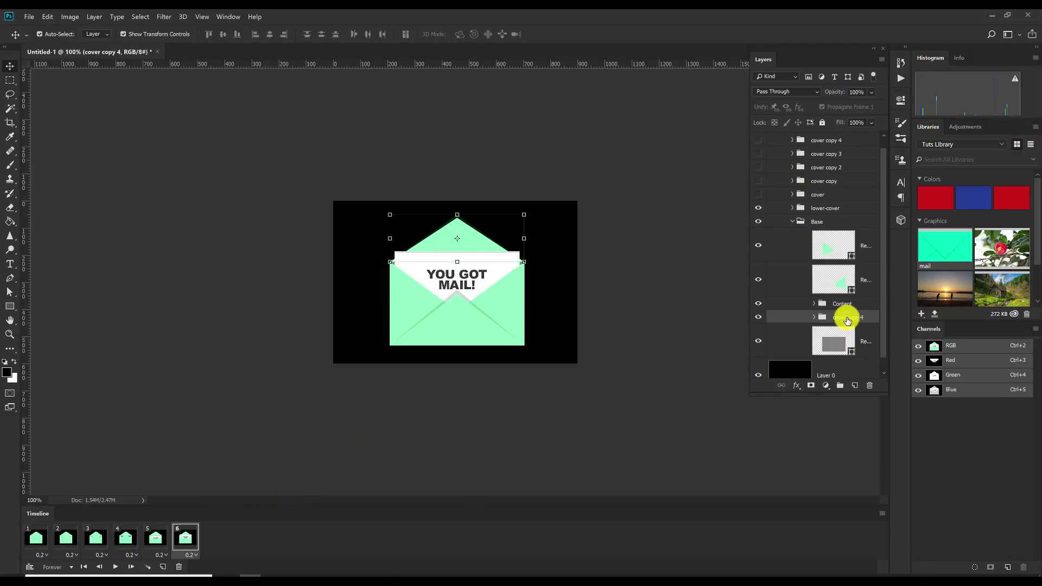
click(163, 538)
click(182, 540)
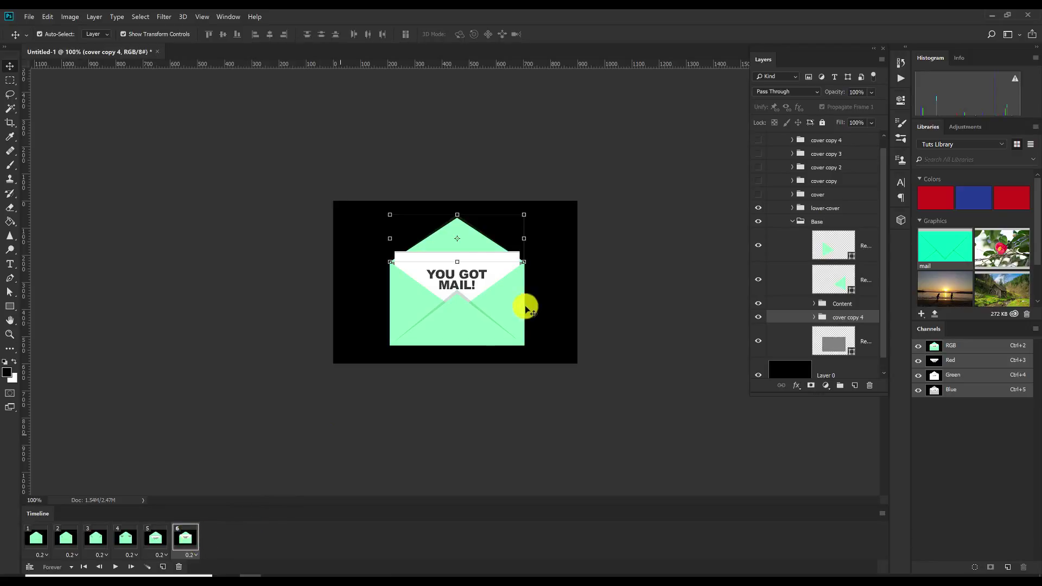
Show only the cover flap in frame 1 and only the cover copy flap in frame 2.
click(34, 540)
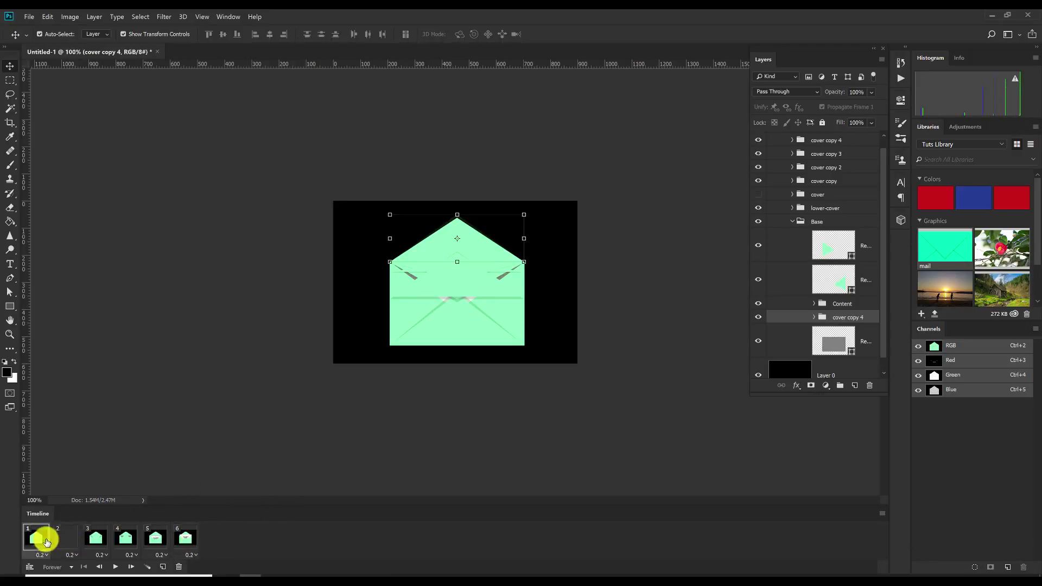
click(759, 141)
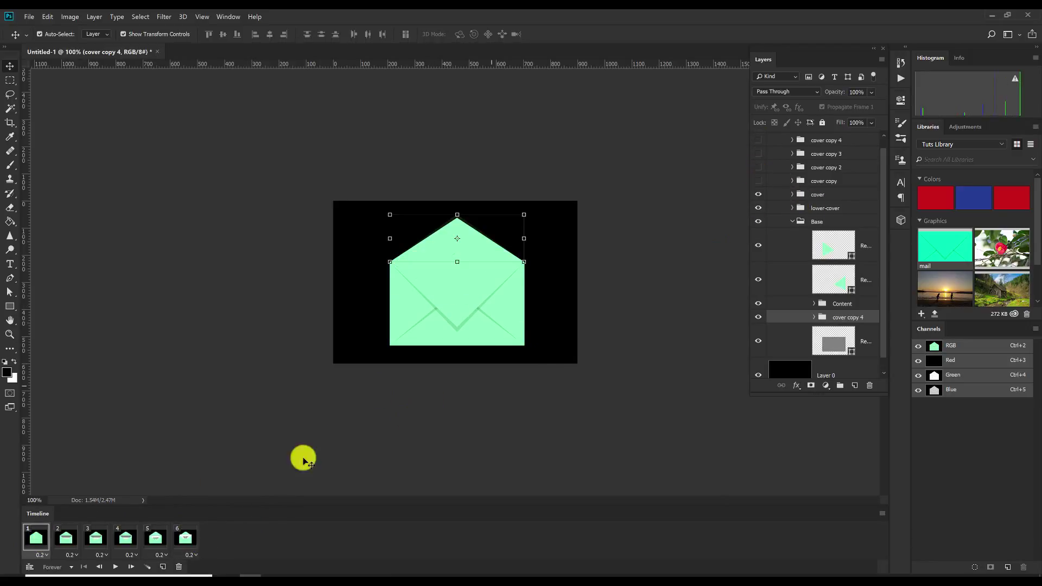
click(65, 538)
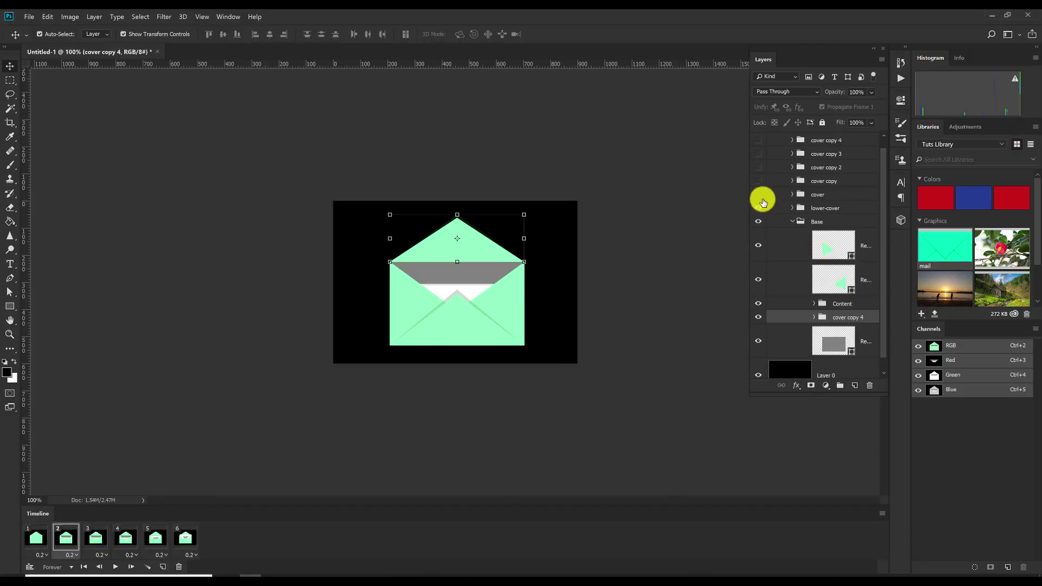
click(759, 207)
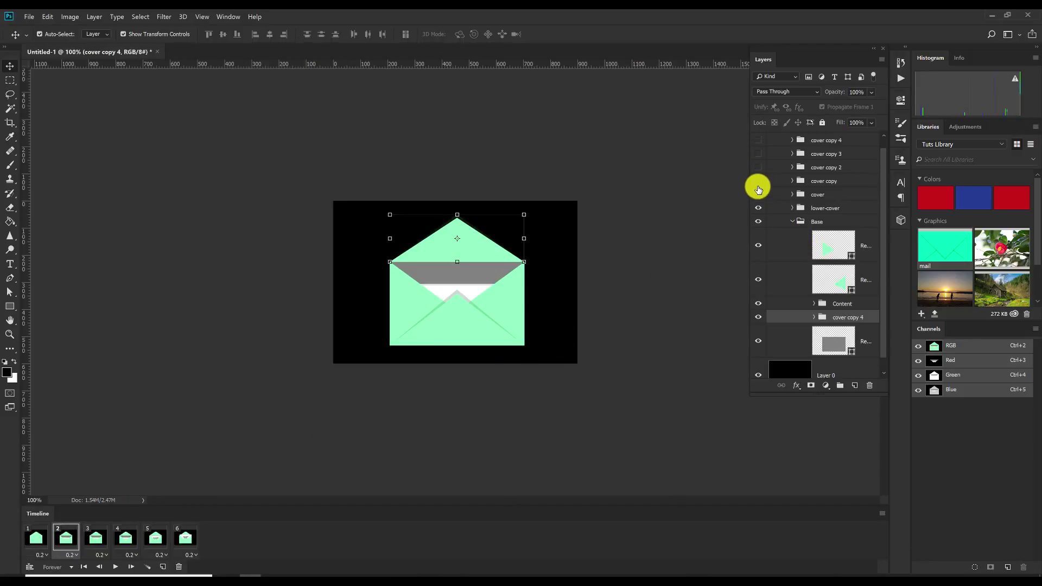
click(759, 181)
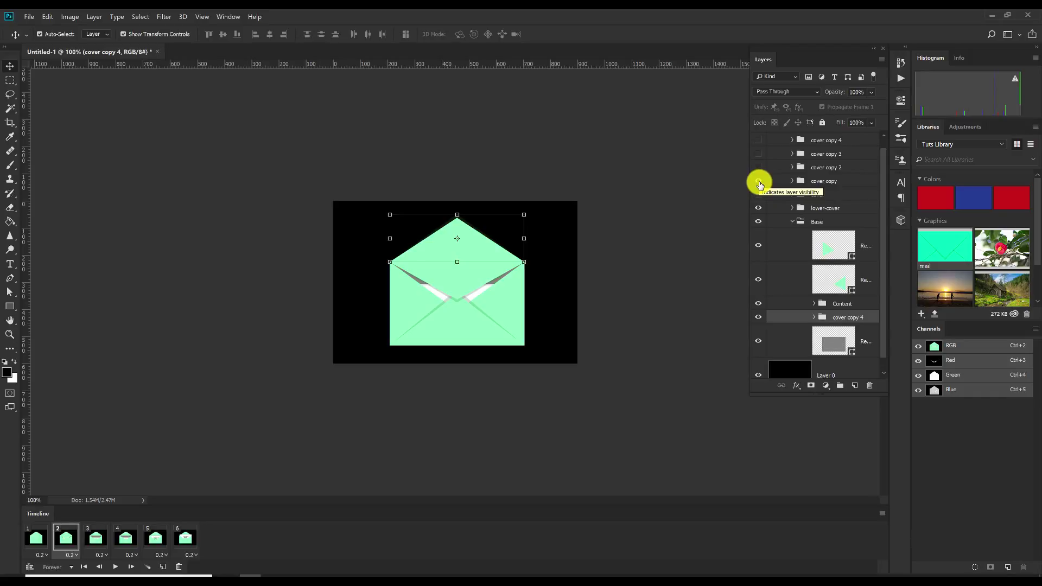
Hide the cover copy 4 group inside Base, starting from frame 1.
click(36, 537)
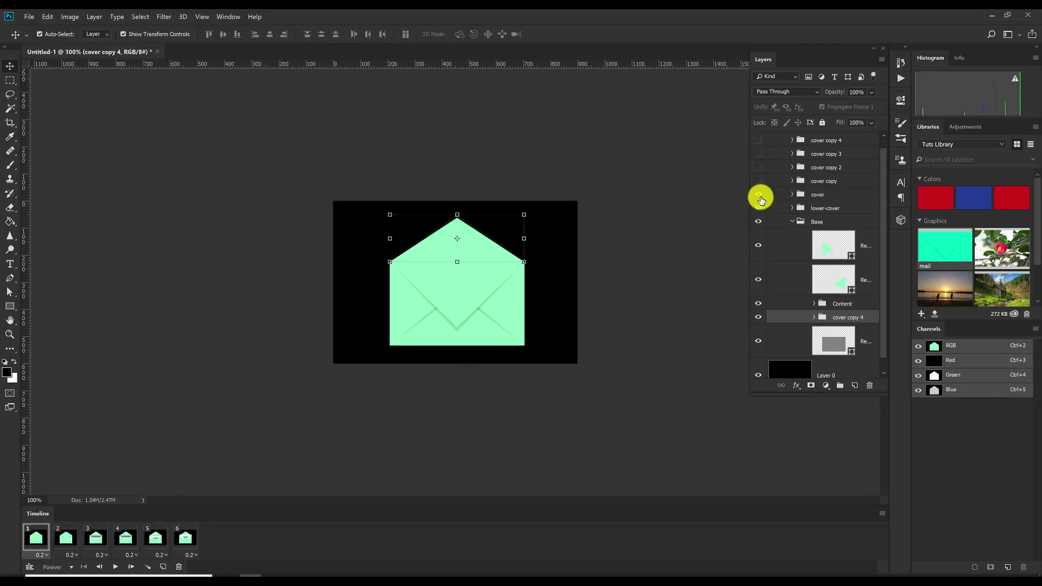
click(759, 317)
click(68, 539)
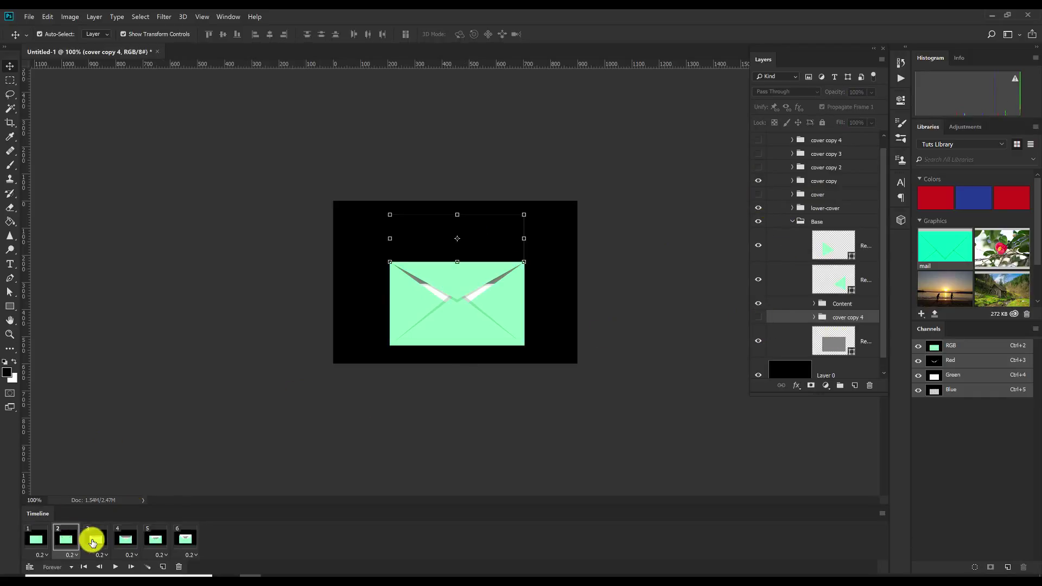
Show only the cover copy 2 flap in frame 3 and only cover copy 3 in frame 4.
click(92, 540)
click(759, 181)
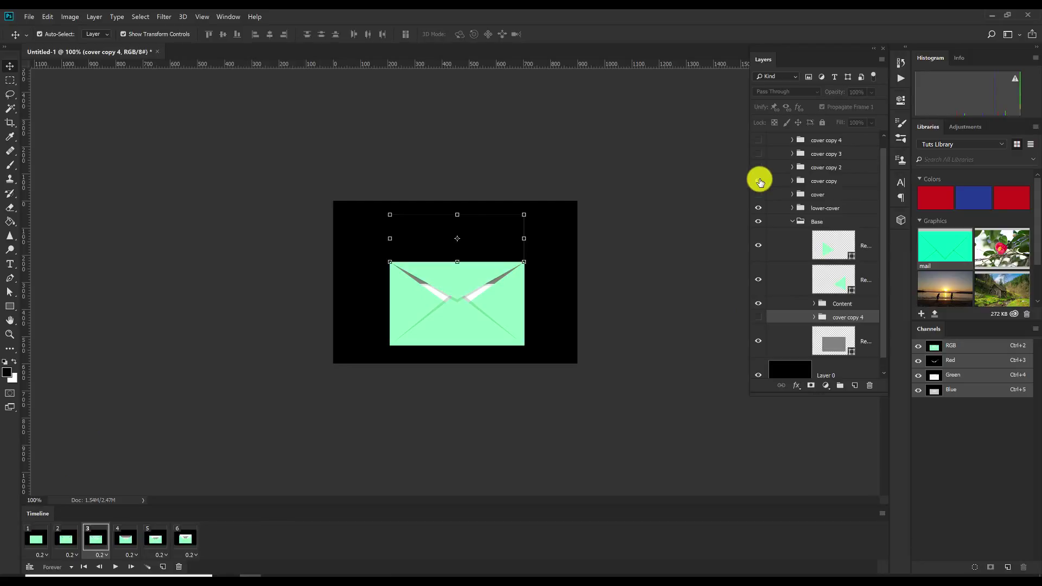
click(126, 537)
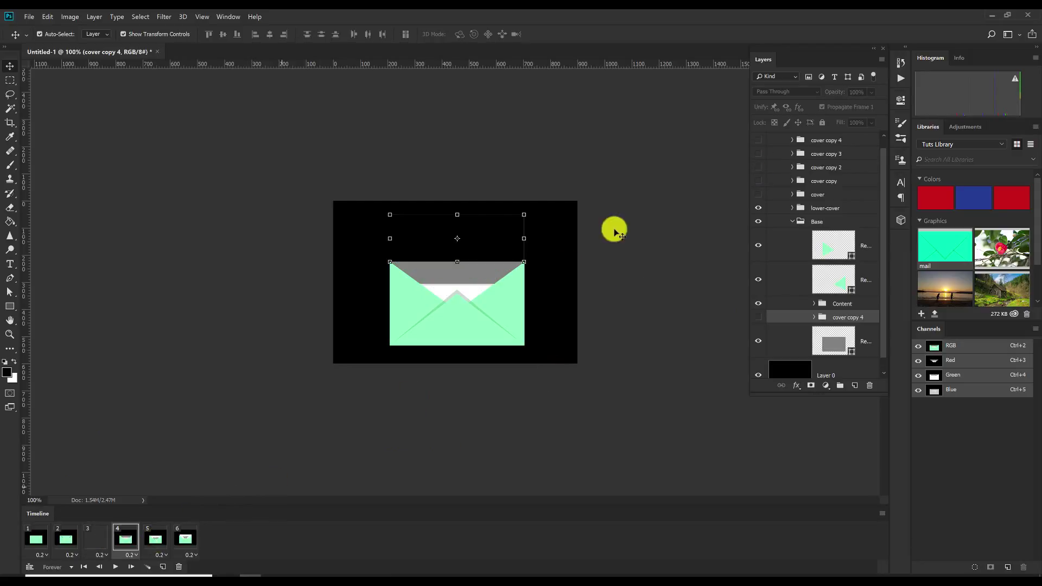
click(758, 167)
click(153, 540)
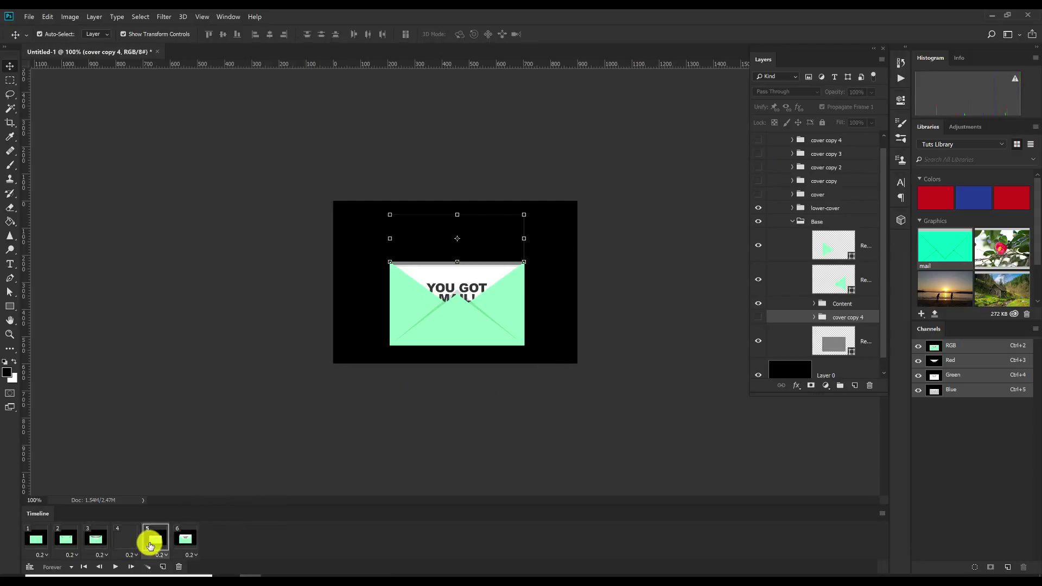
click(98, 540)
click(136, 540)
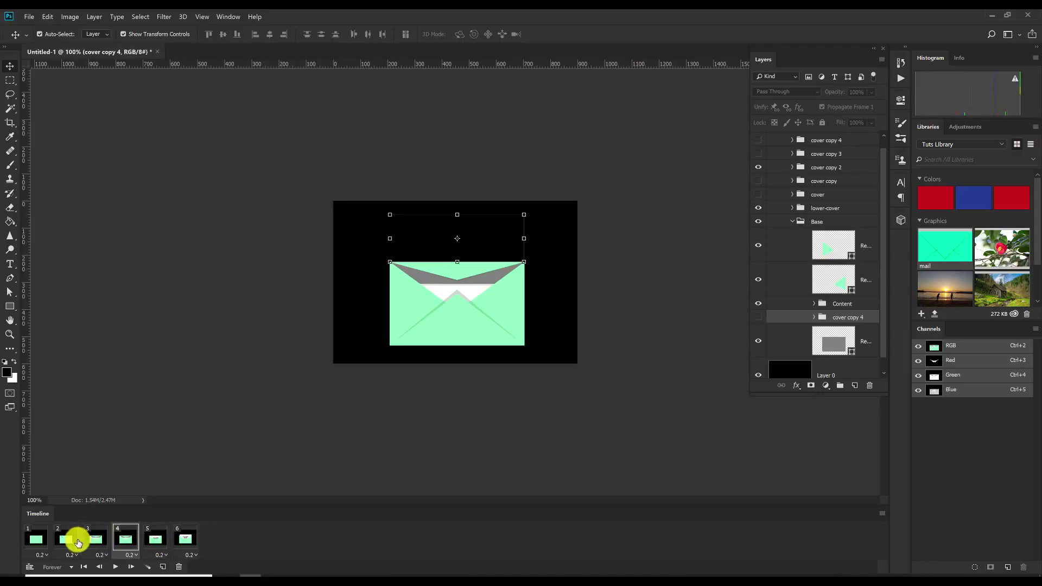
click(74, 540)
click(108, 541)
click(125, 537)
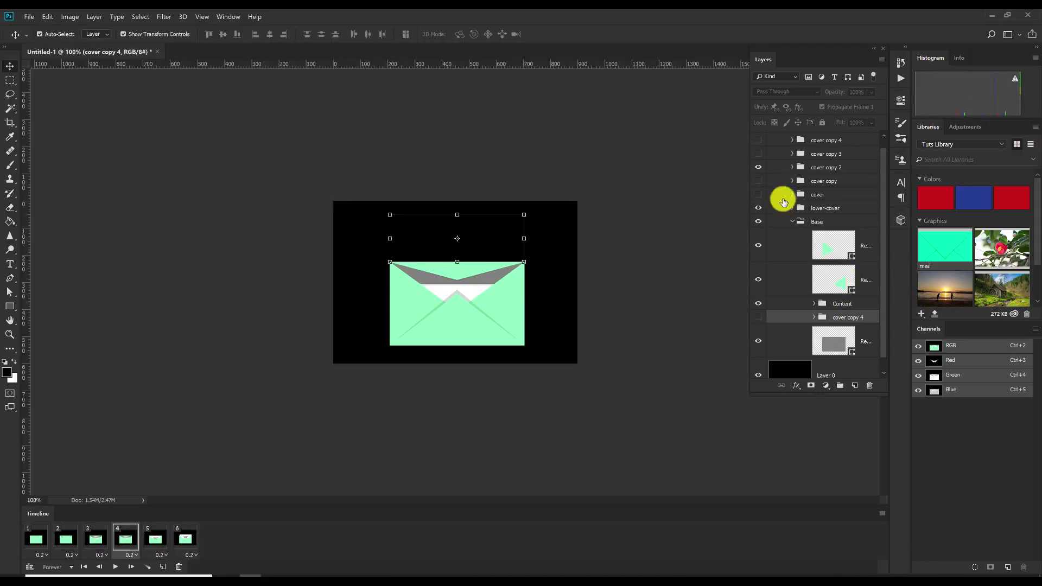
click(757, 155)
Show only the upper cover copy 4 flap in frame 5, comparing it with frame 4.
click(153, 539)
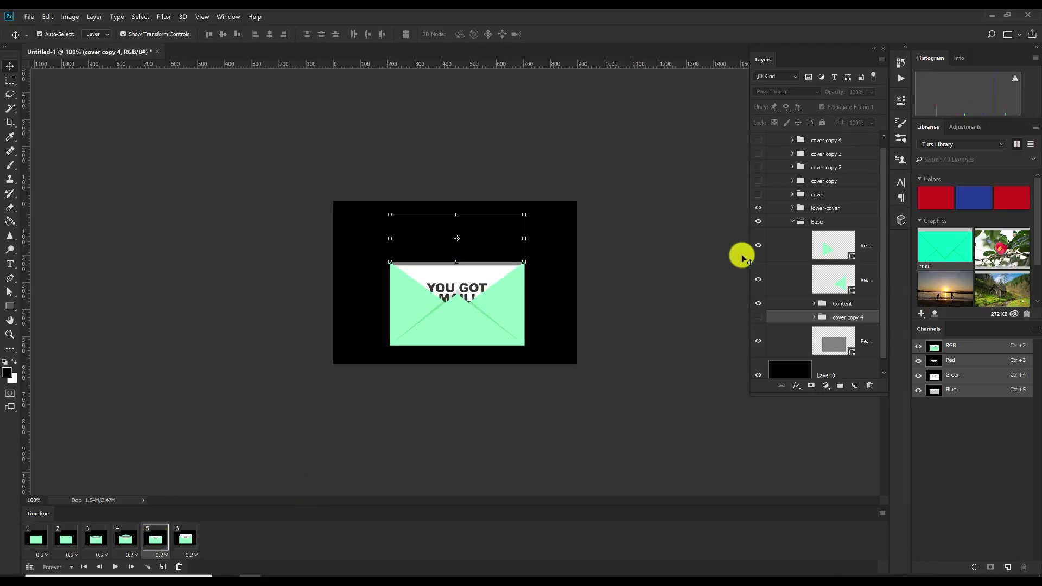
click(758, 140)
click(126, 539)
click(152, 542)
click(128, 541)
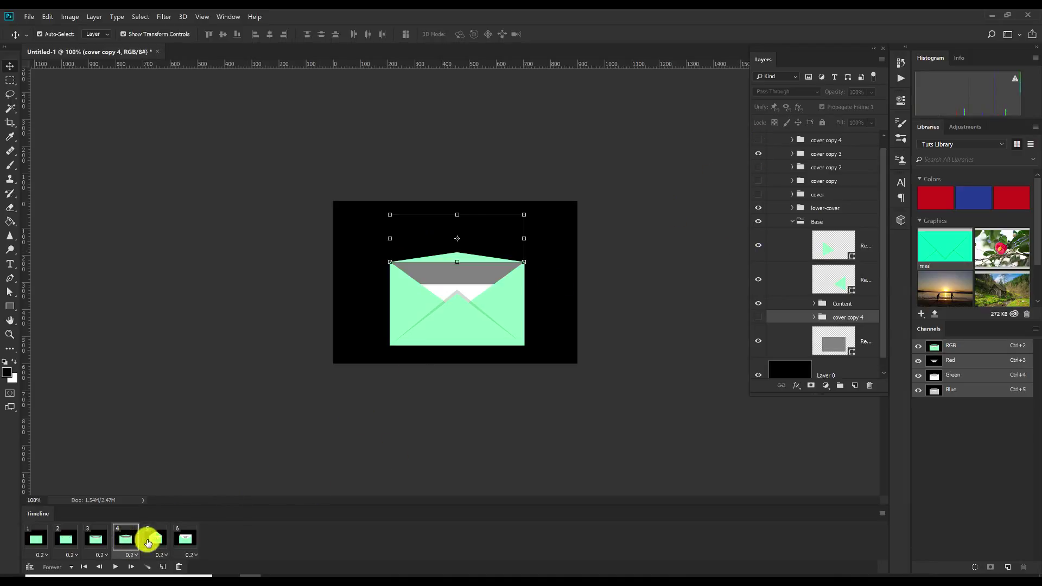
click(154, 542)
click(758, 167)
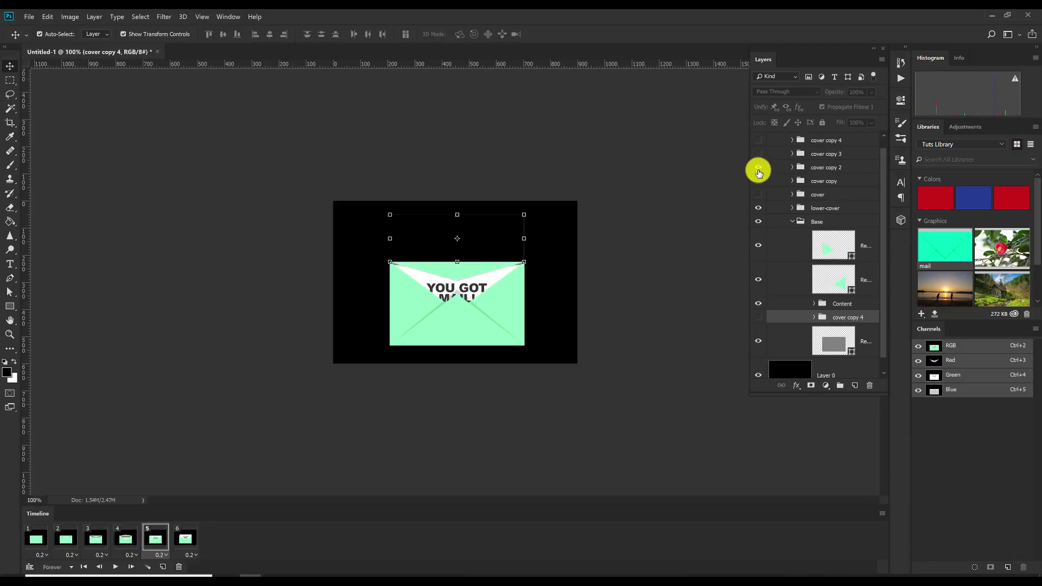
click(759, 140)
Go through frames 1 to 5 and check the flap's opening sequence and layer visibility.
click(884, 135)
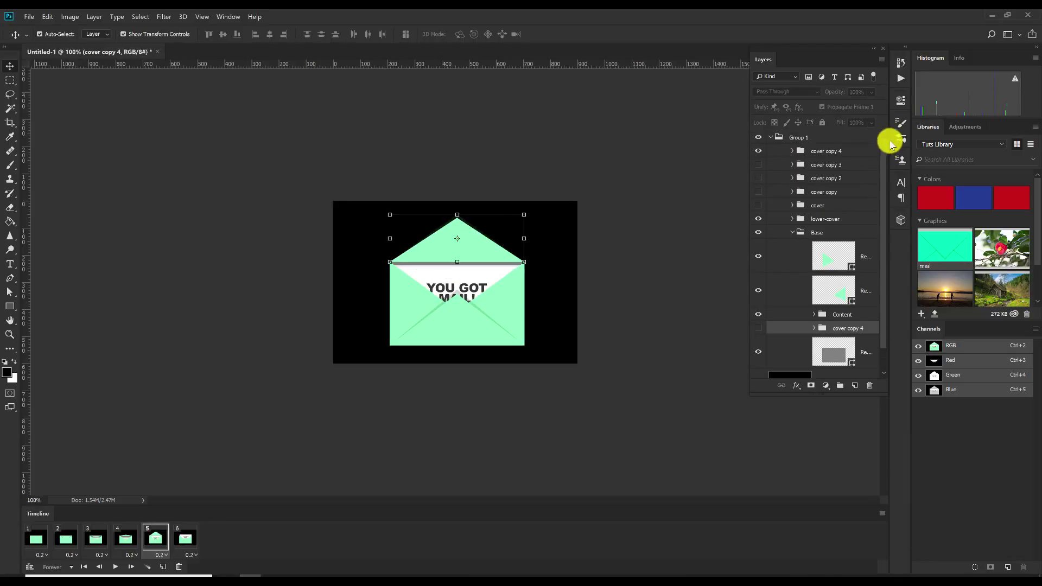
click(35, 539)
click(66, 542)
click(95, 541)
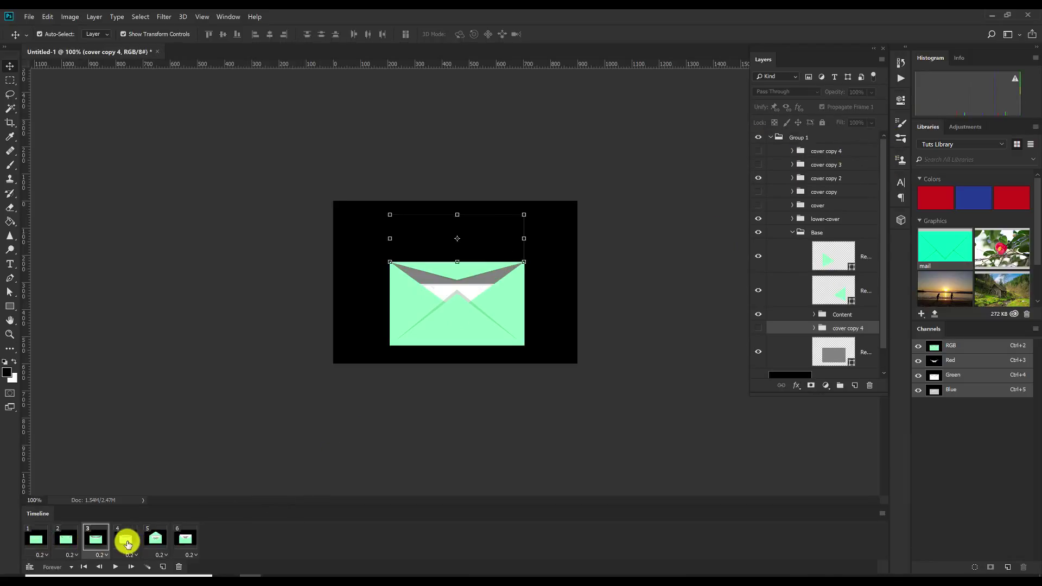
click(126, 542)
click(155, 542)
click(125, 542)
click(153, 542)
click(129, 543)
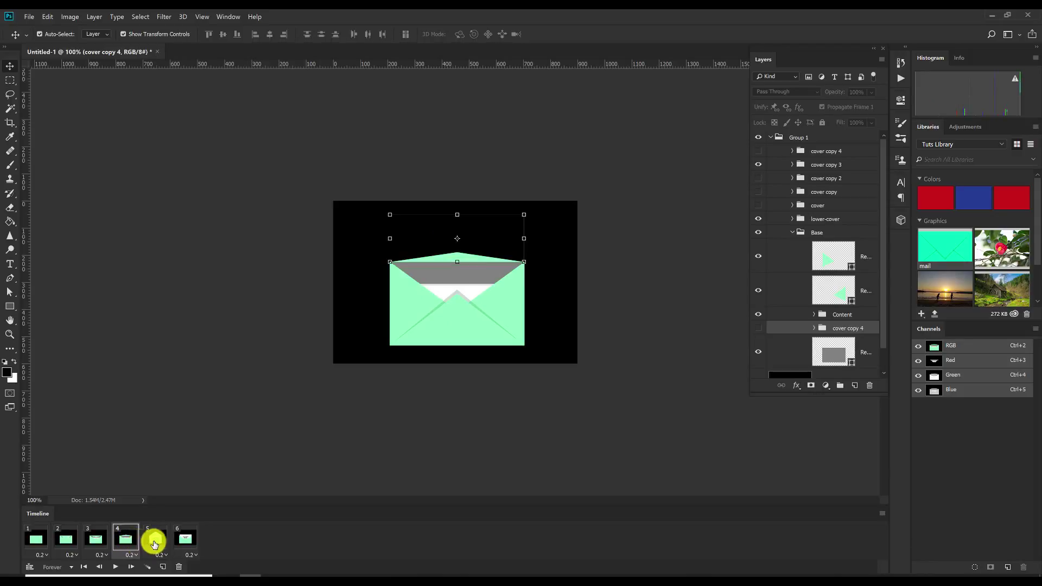
click(96, 541)
click(127, 543)
click(157, 542)
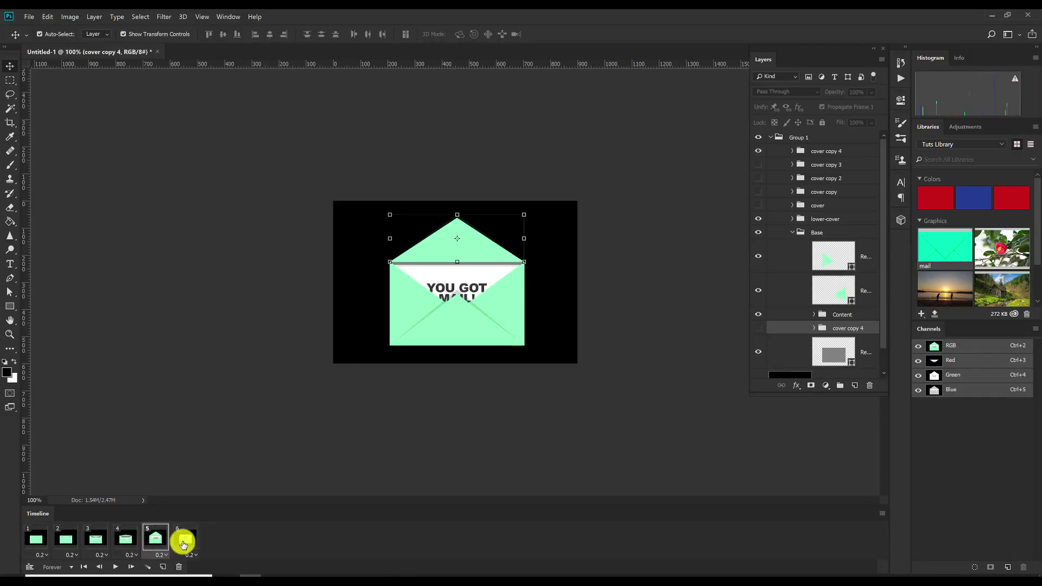
In frame 6, show the cover copy 4 group beneath Content in Base, and play the animation.
click(184, 541)
click(758, 328)
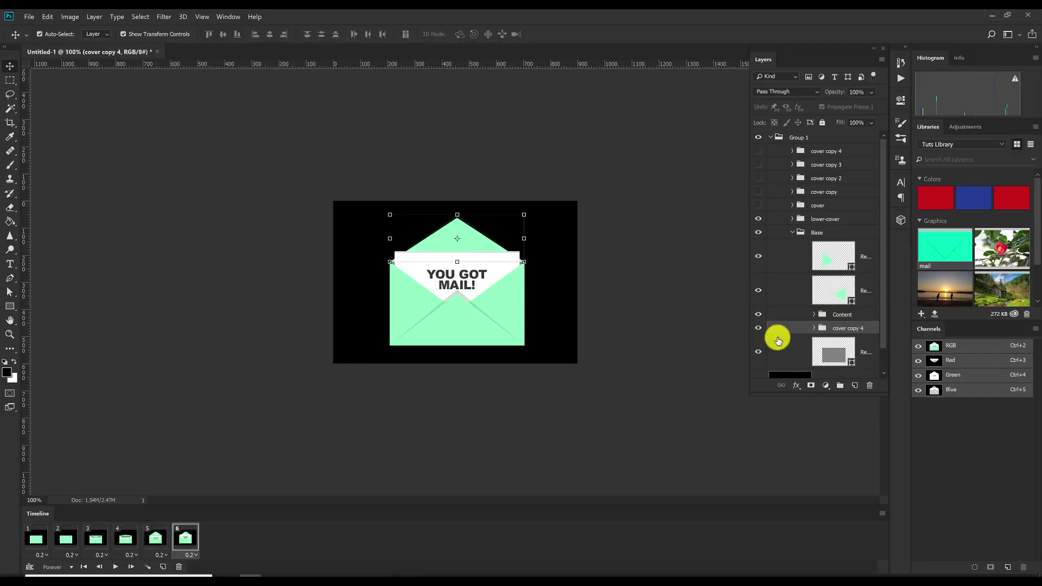
click(114, 567)
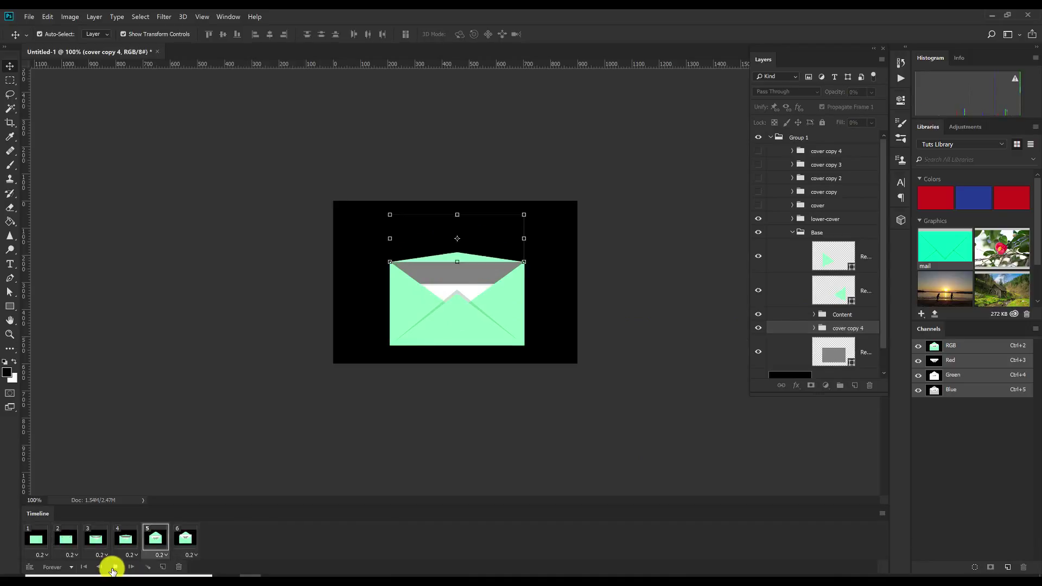
click(114, 567)
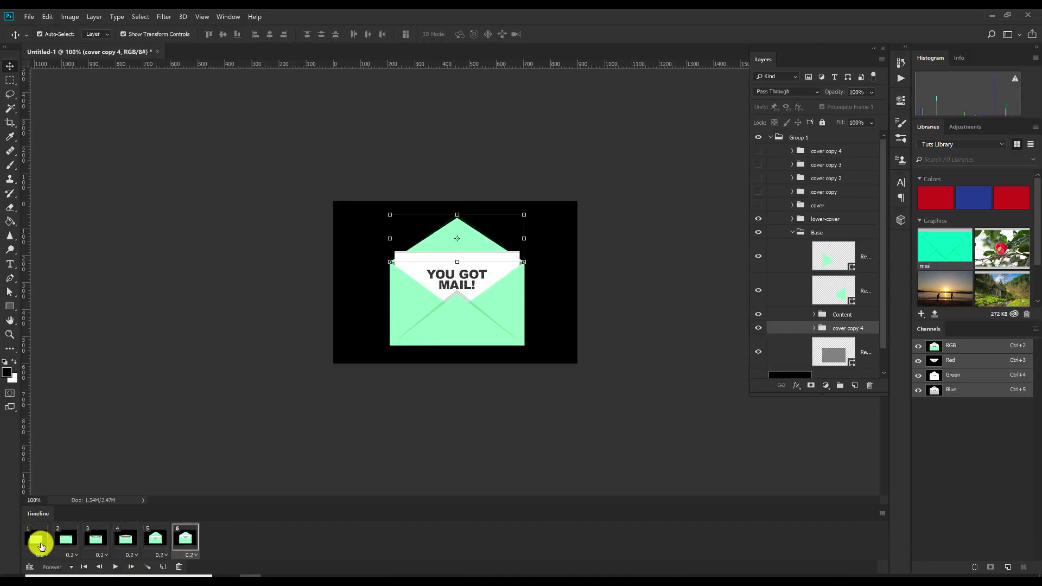
Add a seventh frame and raise the Content group so the letter sticks out further above the envelope's upper edge.
click(161, 567)
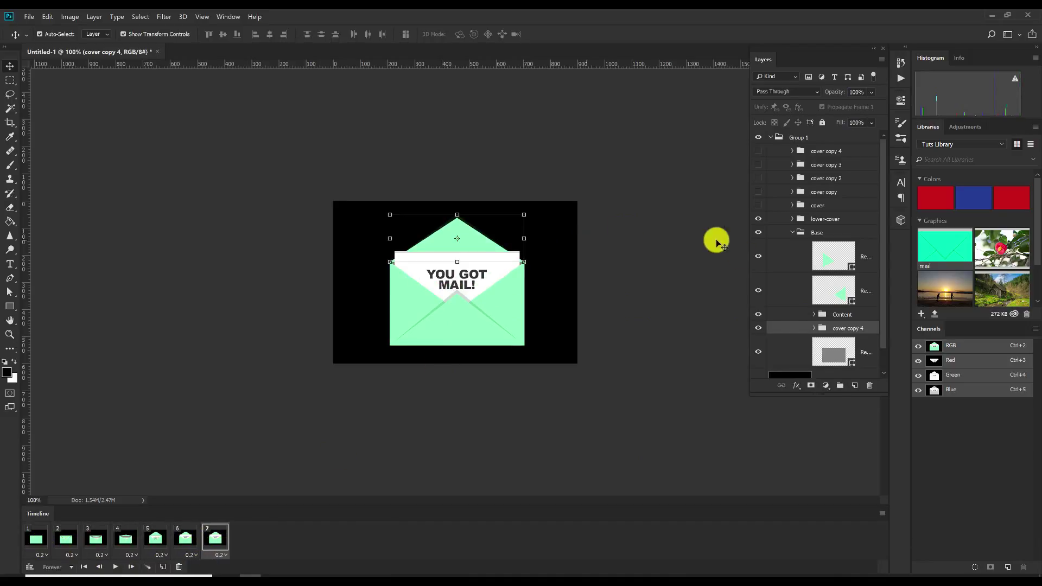
click(839, 315)
key(Up)
key(Up)
key(Up)
key(Up)
key(Up)
key(Up)
key(Up)
key(Up)
key(Up)
key(Up)
key(Up)
key(Up)
key(Up)
key(Up)
key(Up)
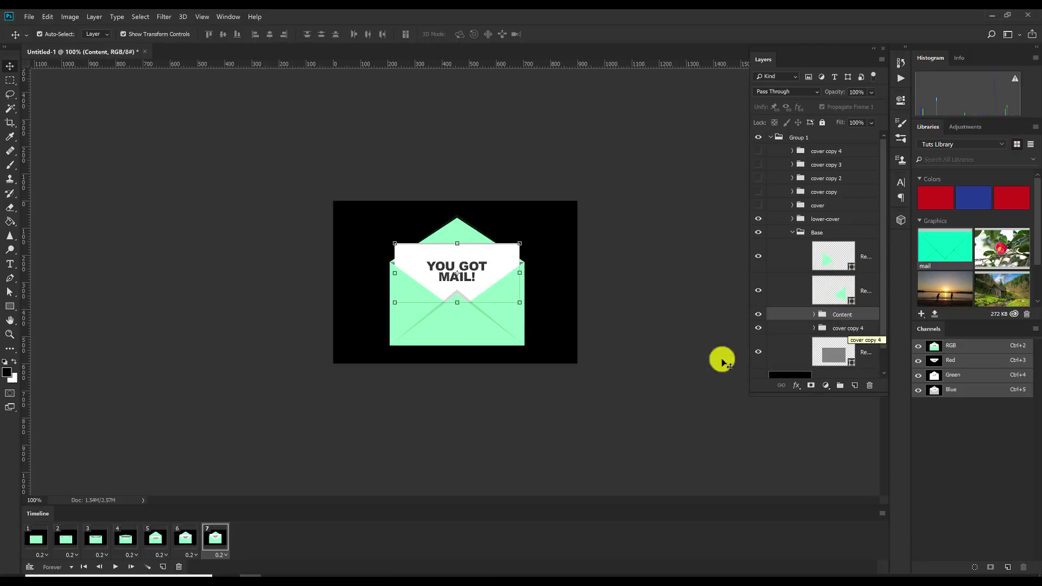
In frame 7, nudge Rectangle 4 inside Content upward to peek out above the white letter, and preview the animation.
click(815, 316)
drag(886, 293, 884, 331)
click(849, 336)
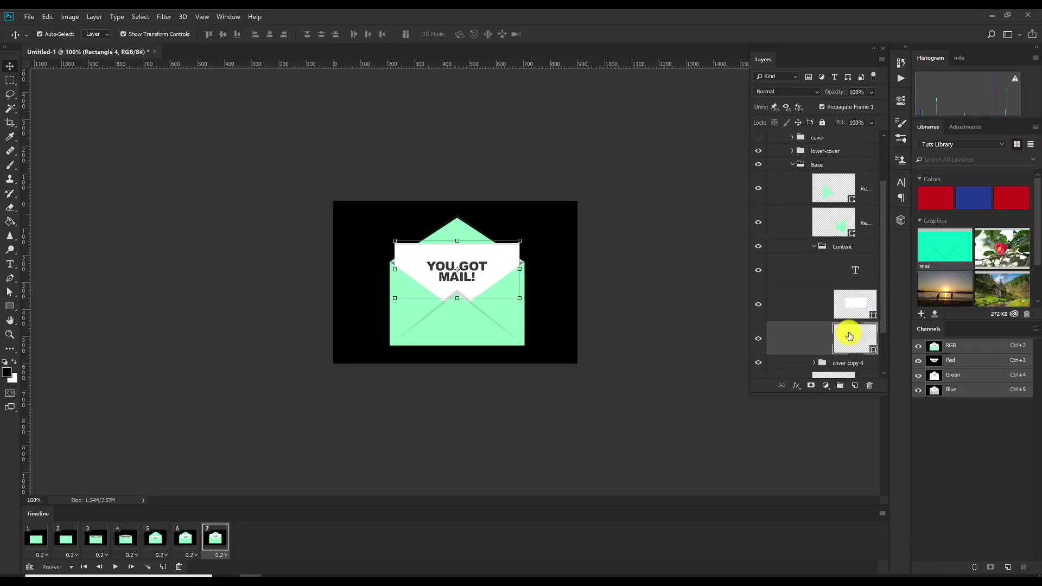
click(115, 567)
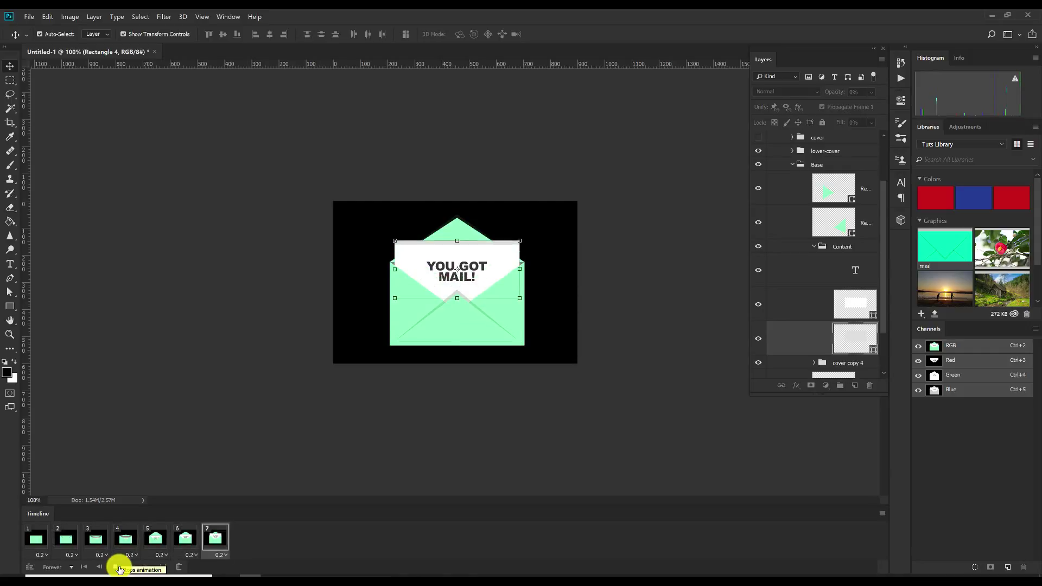
Set the delay of frame 7 to 2 seconds.
click(211, 537)
click(223, 555)
click(228, 492)
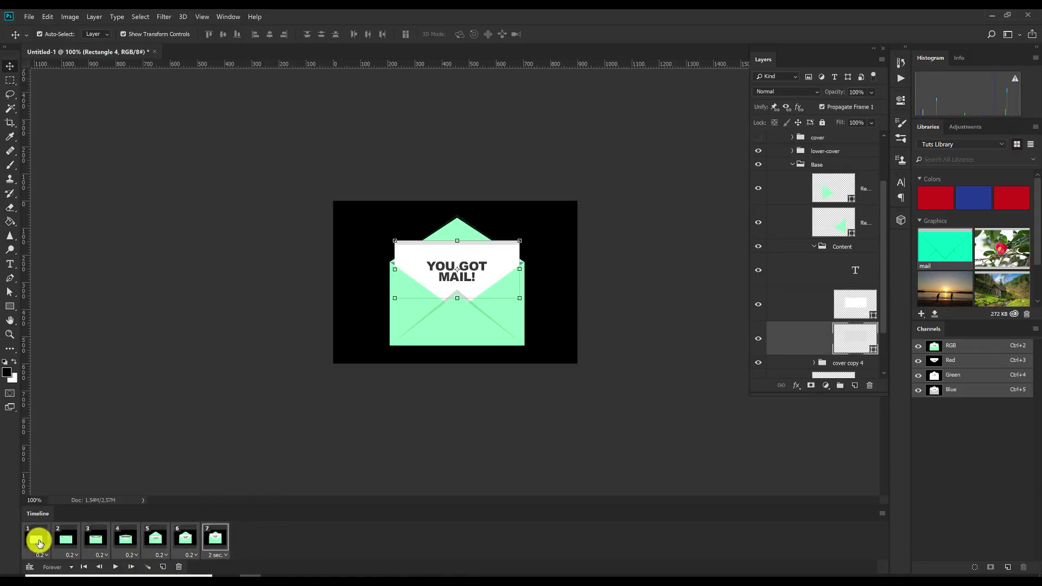
Copy frames 1 to 7 and paste them after frame 7.
click(880, 513)
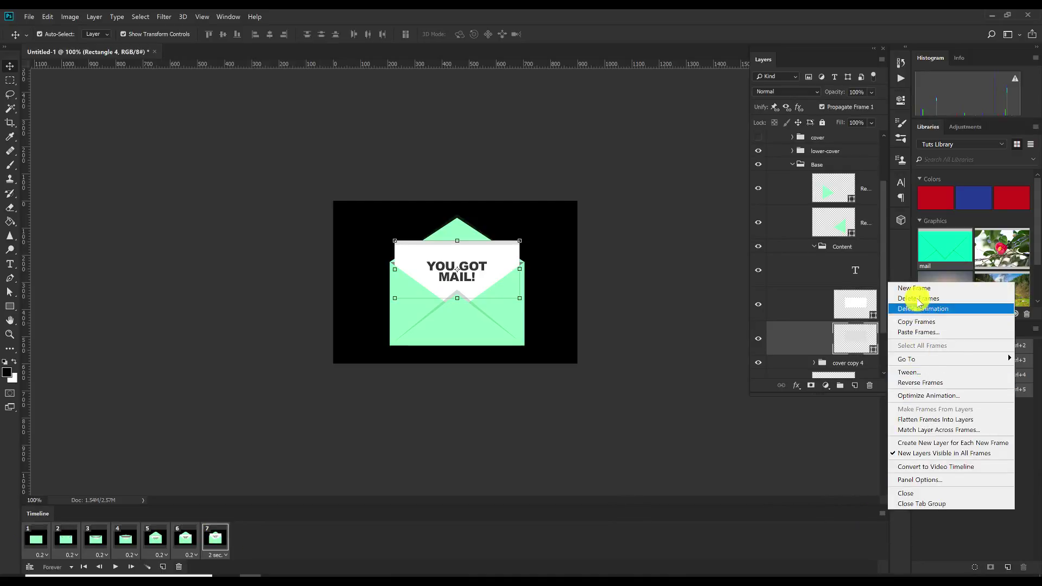
click(918, 321)
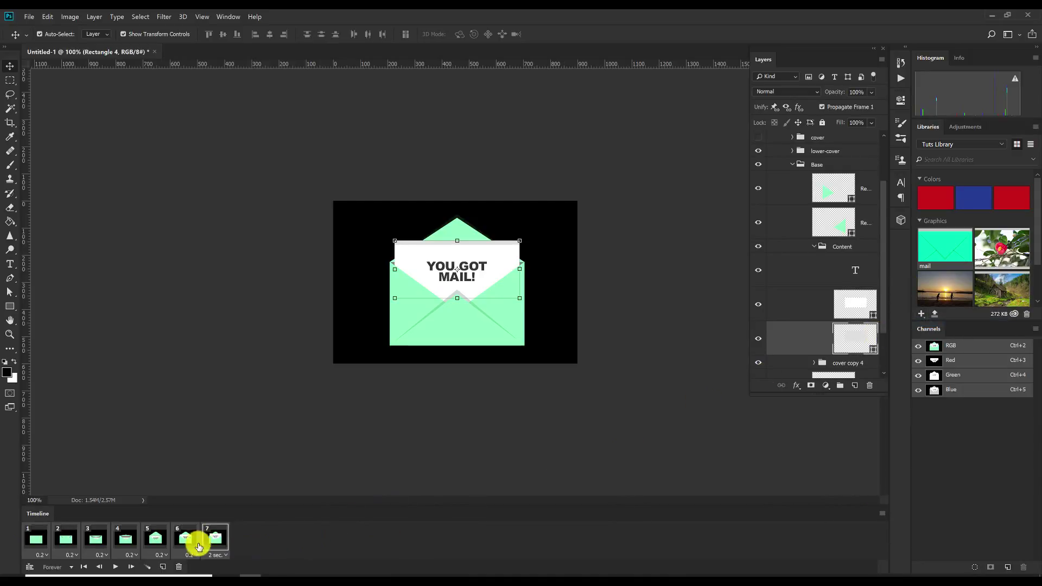
click(215, 540)
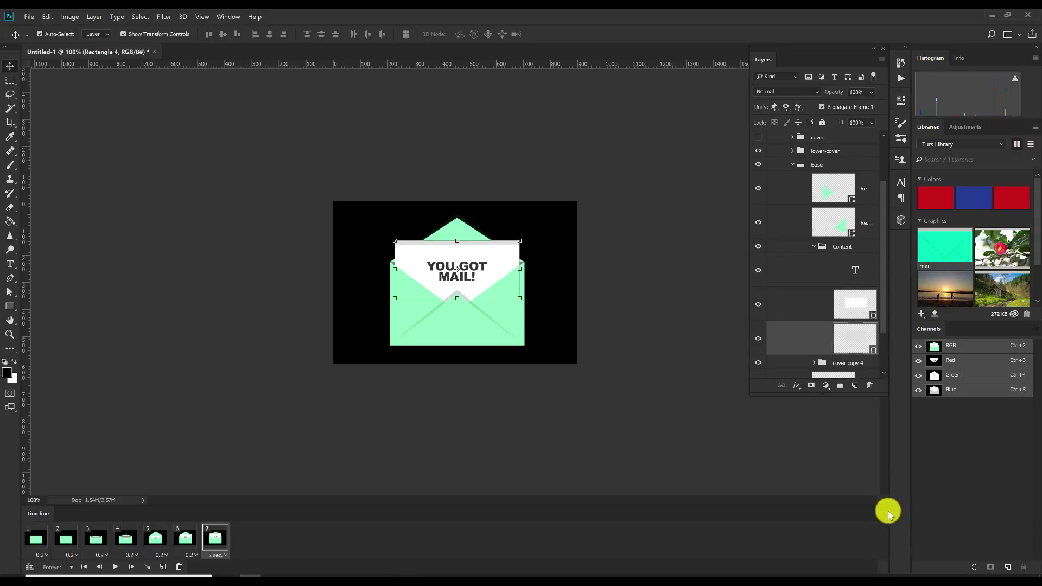
click(881, 513)
click(918, 332)
click(459, 227)
click(568, 175)
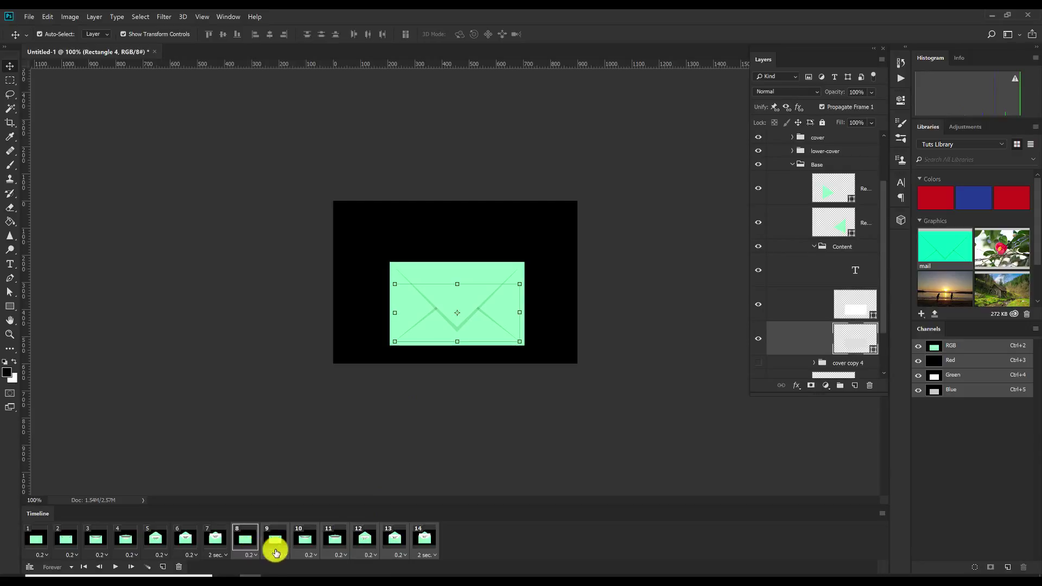
Reverse the order of the pasted frames 8 to 14.
click(215, 540)
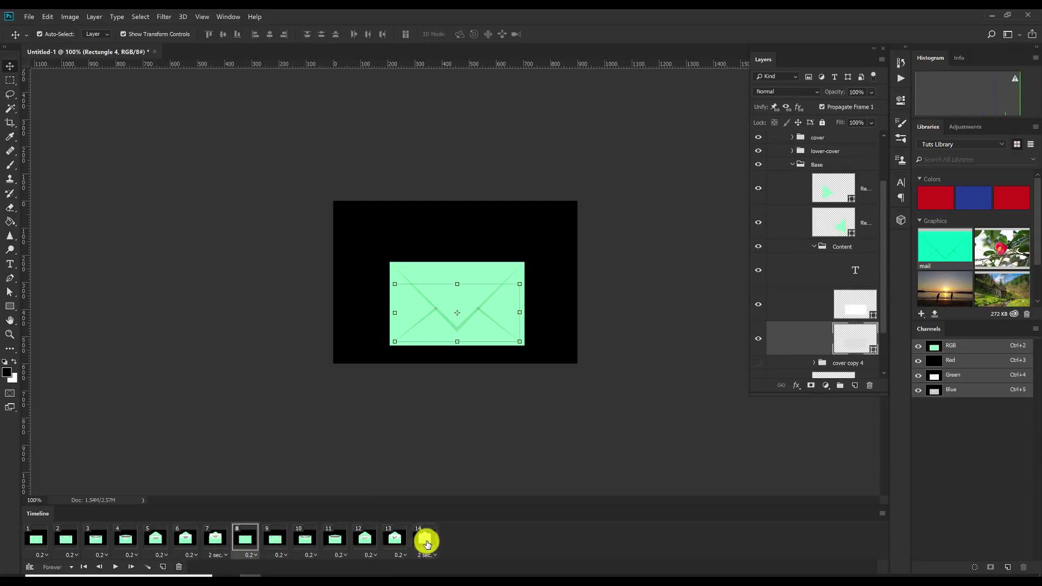
click(882, 513)
click(914, 383)
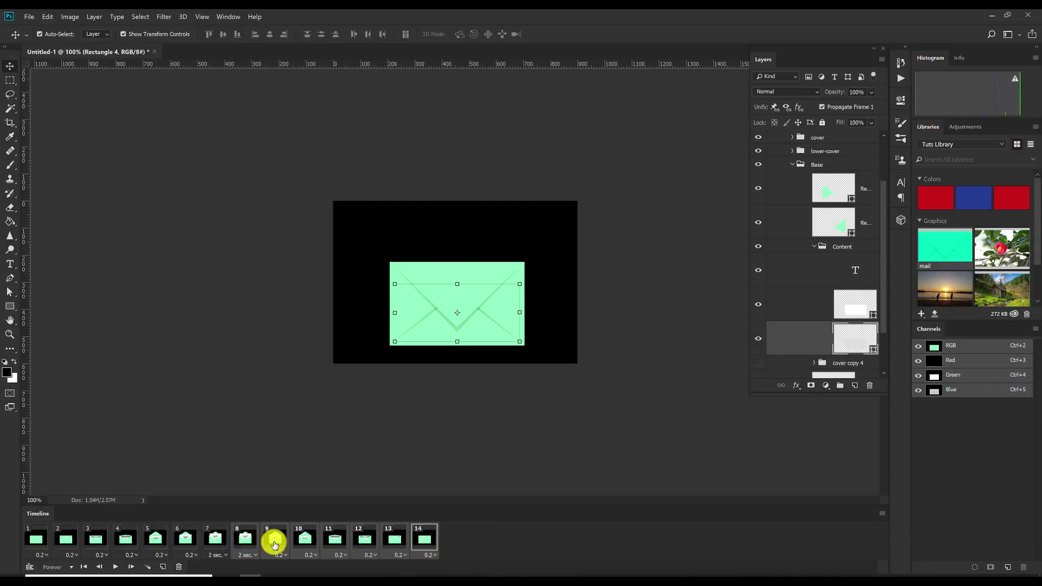
Delete frame 8, the duplicate of the fully open envelope with the 2-second delay.
click(243, 538)
click(178, 567)
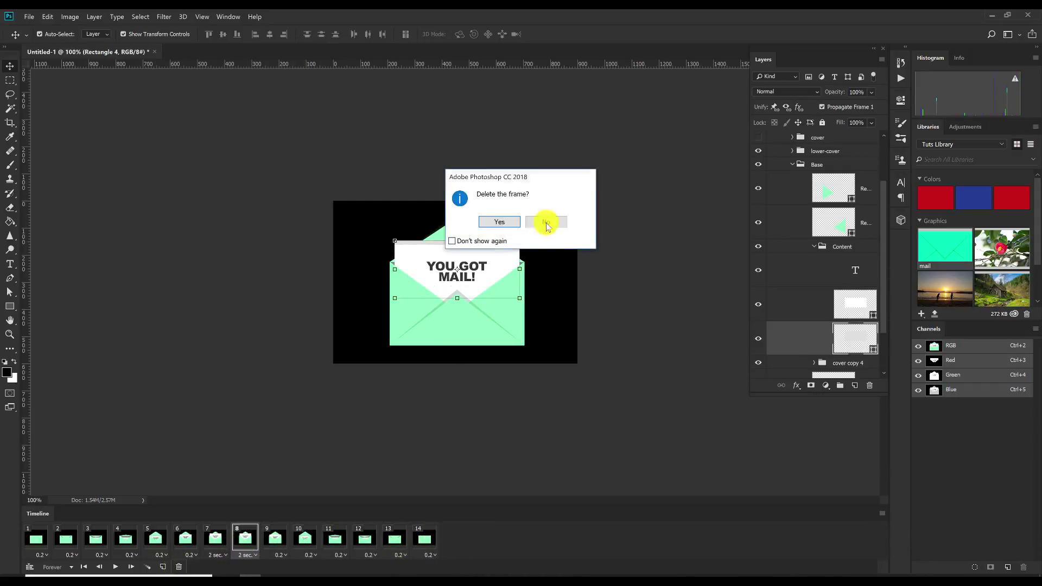
click(483, 227)
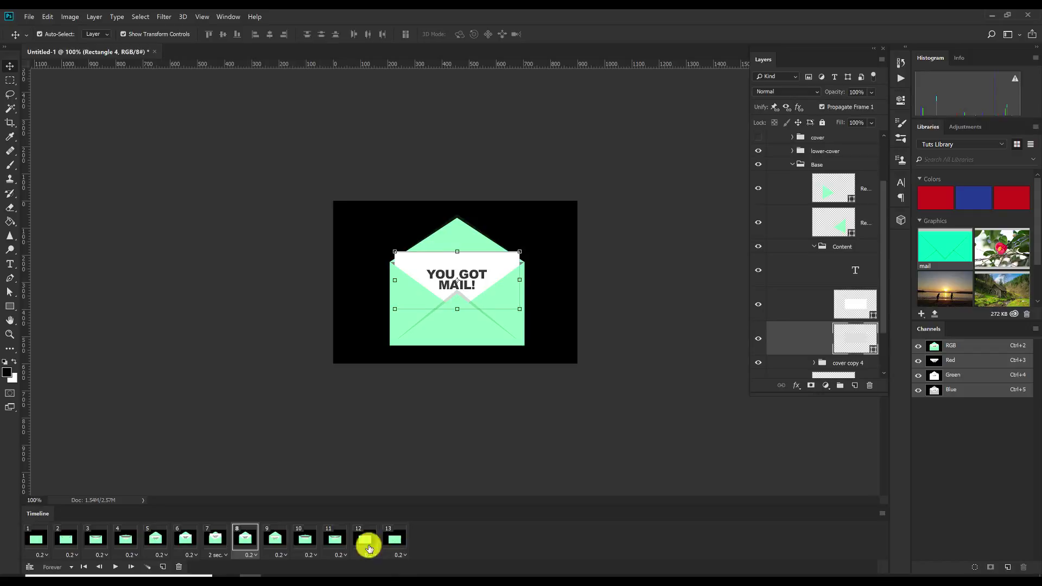
Set the delay of frame 13, the closed envelope, to 2 seconds and preview the animation.
click(395, 542)
click(399, 555)
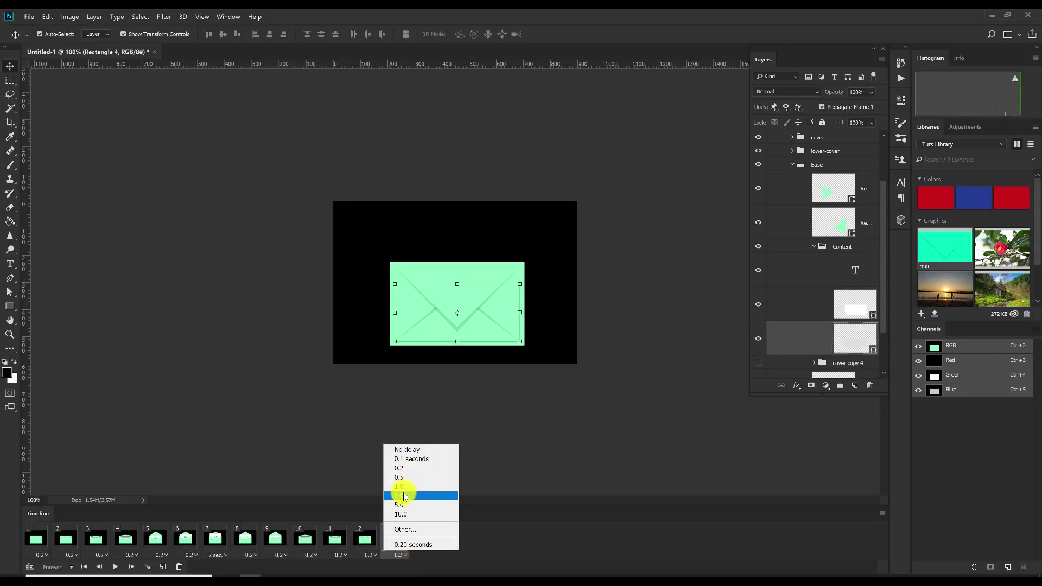
click(403, 496)
click(115, 567)
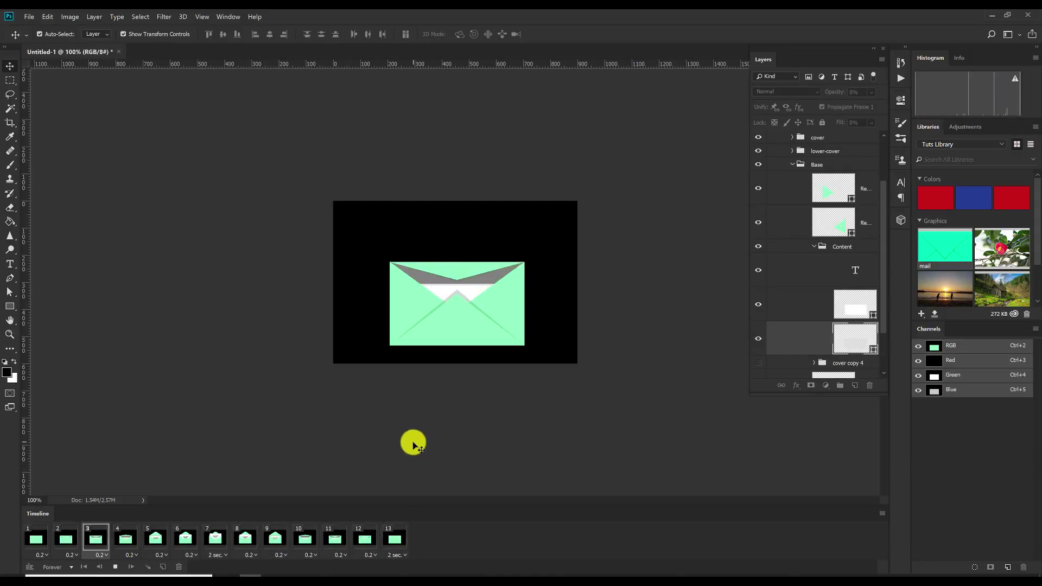
click(116, 567)
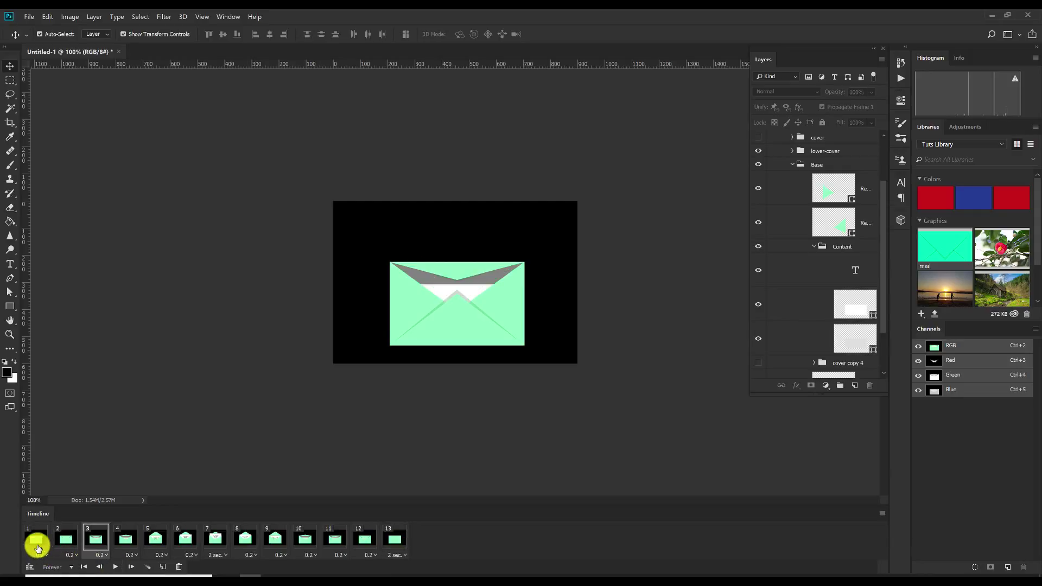
Set the delay of frames 1 to 7 to 0.1 seconds.
click(36, 539)
click(218, 554)
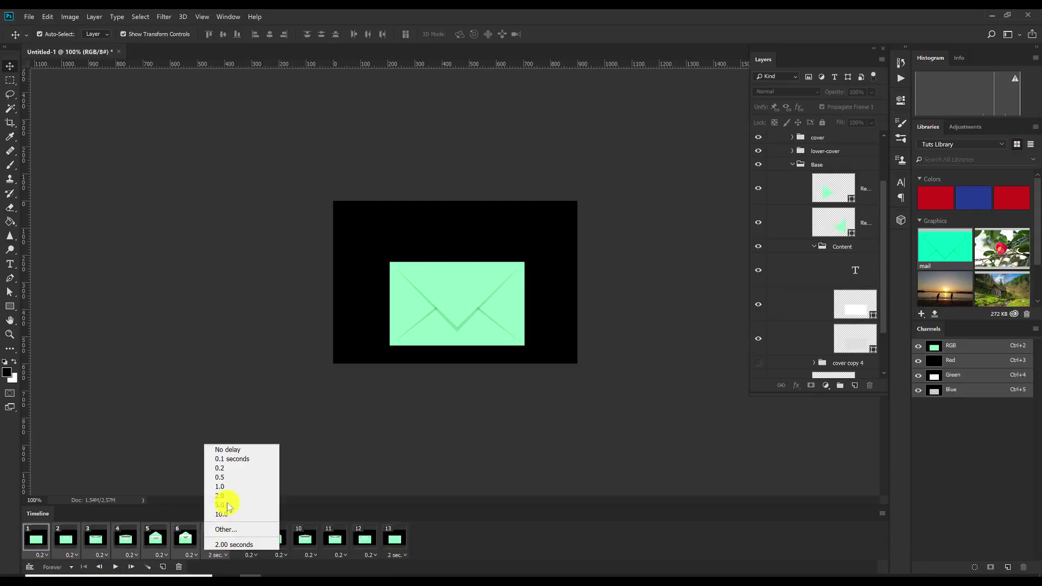
click(228, 459)
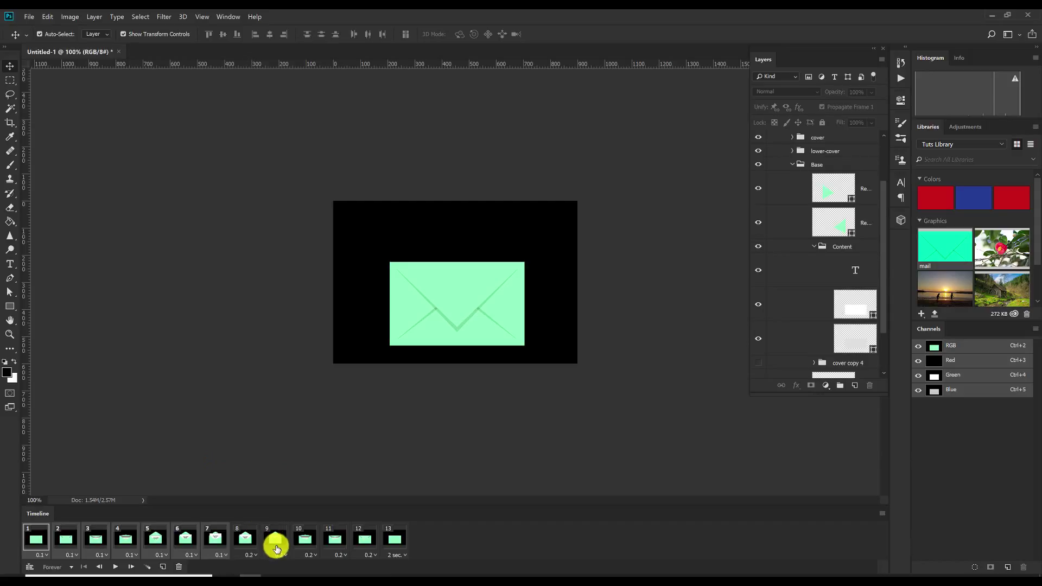
Set the delay of frames 9 to 12 to 0.1 seconds and play the animation to check the timing.
click(275, 540)
click(375, 557)
click(375, 460)
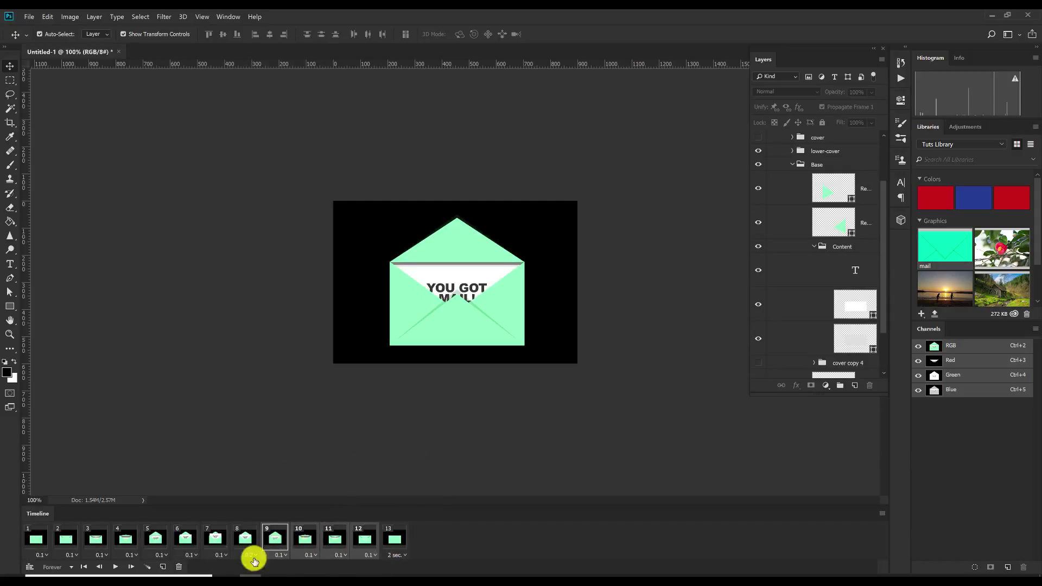
click(116, 567)
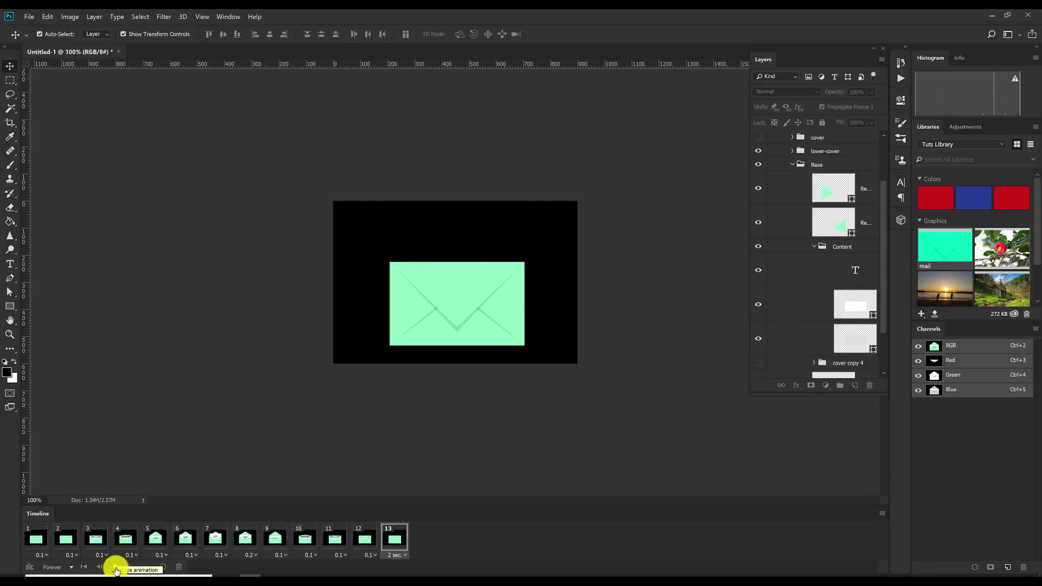
click(116, 567)
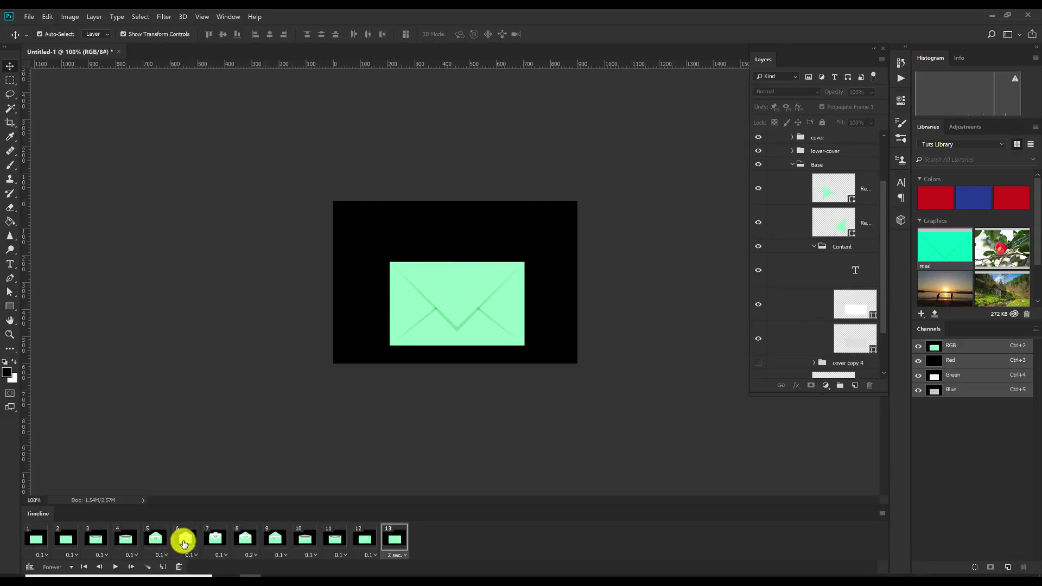
Set the delay of frame 7, the fully raised letter, to 2 seconds and play the animation again.
click(184, 540)
click(216, 540)
click(242, 540)
click(220, 555)
click(220, 496)
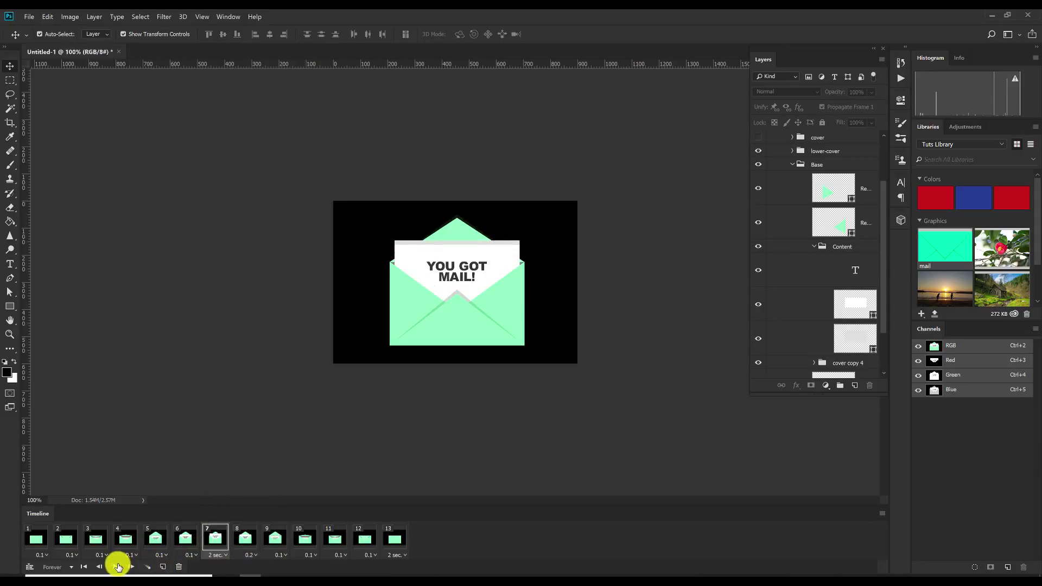
click(117, 568)
click(116, 567)
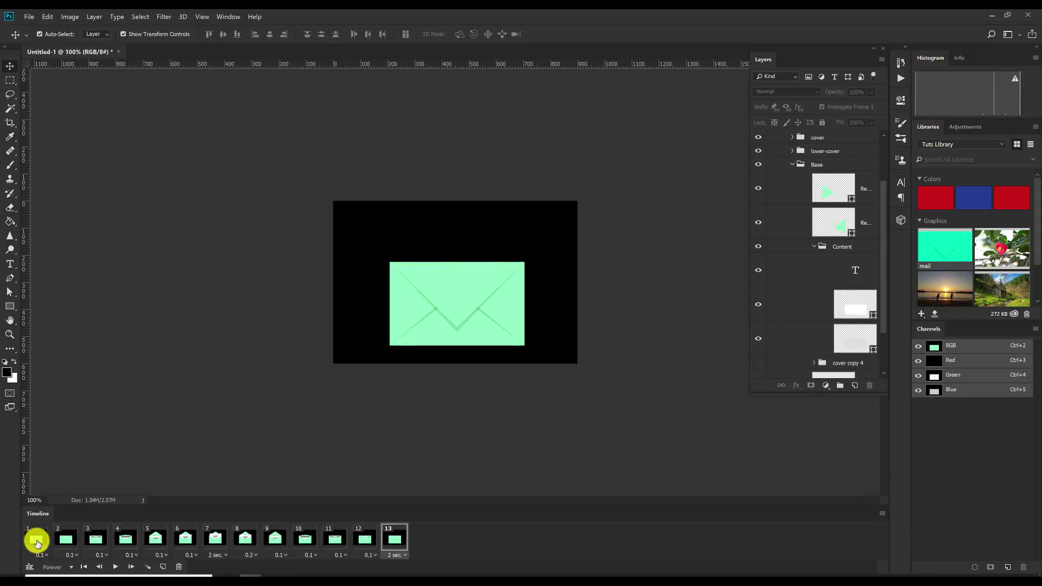
Prepare a Save for Web export in GIF format and preview the animation there.
click(29, 17)
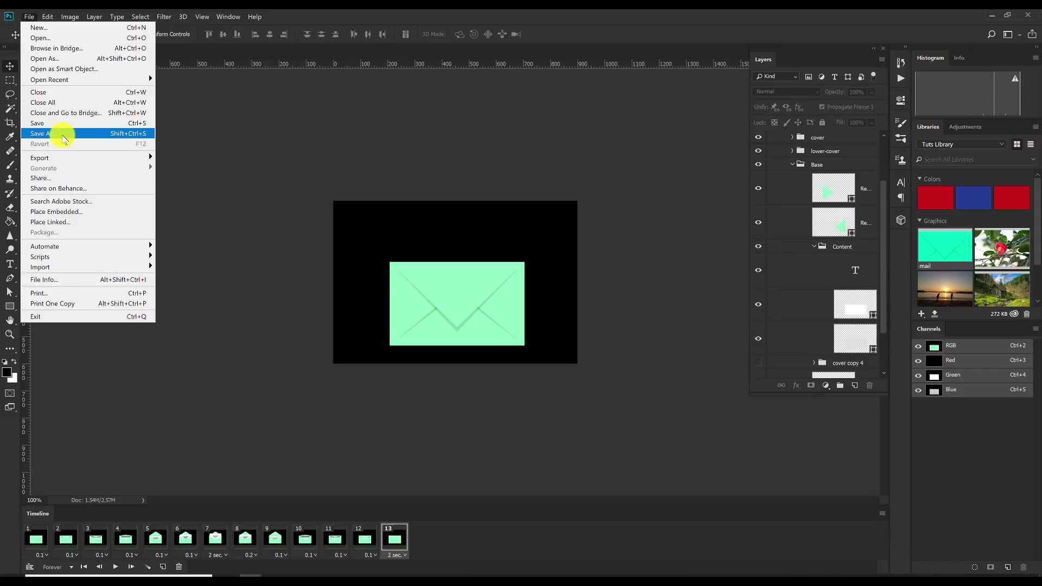
mouse_move(98, 157)
click(205, 193)
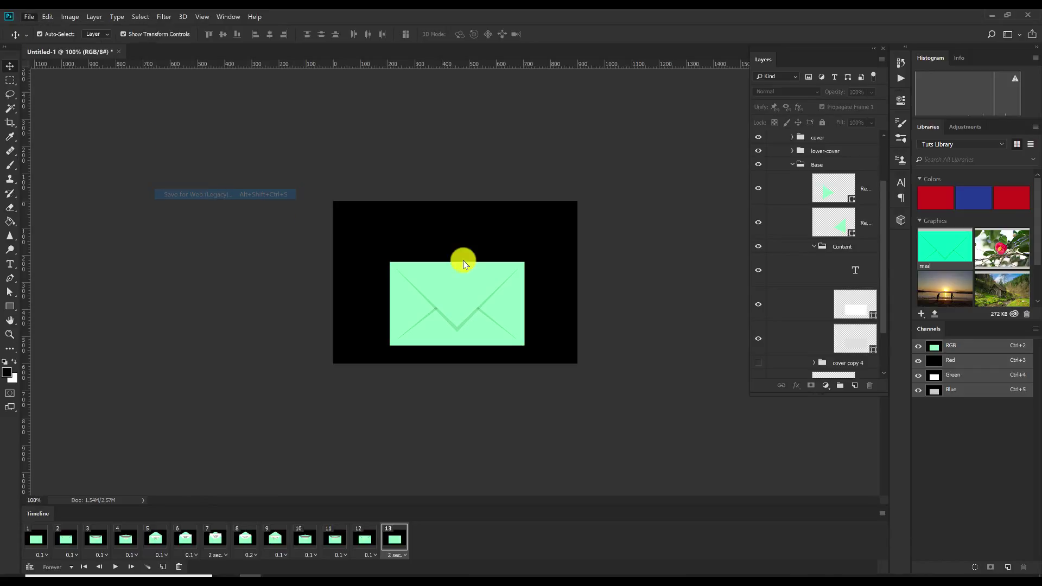
click(657, 108)
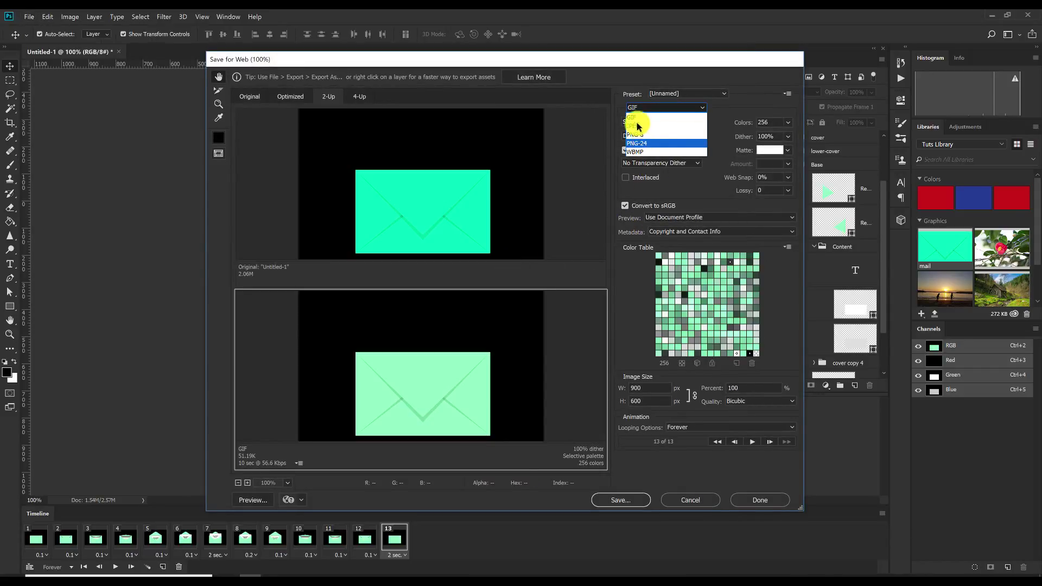
click(640, 121)
drag(446, 372, 446, 361)
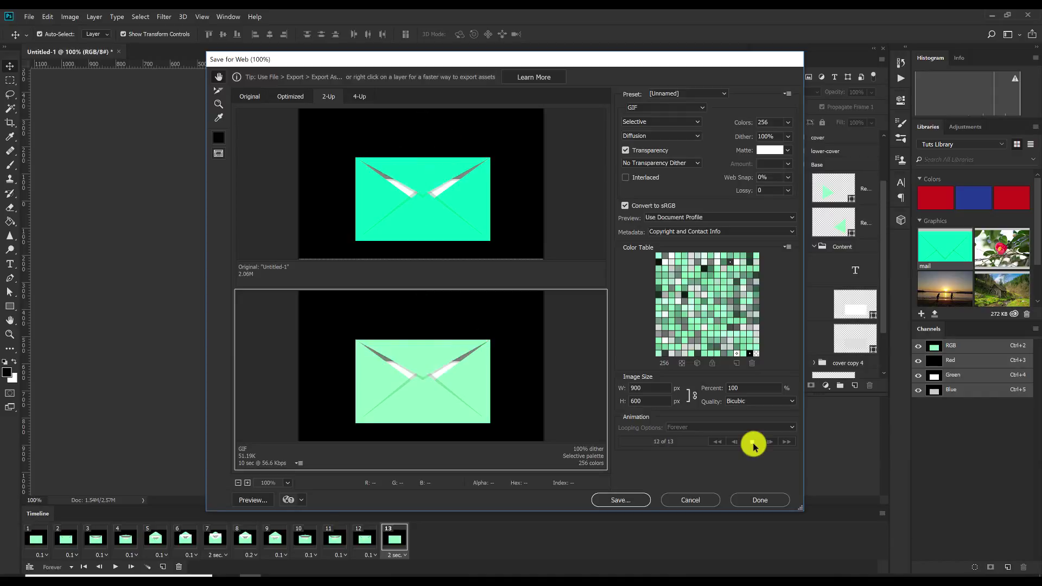
click(753, 443)
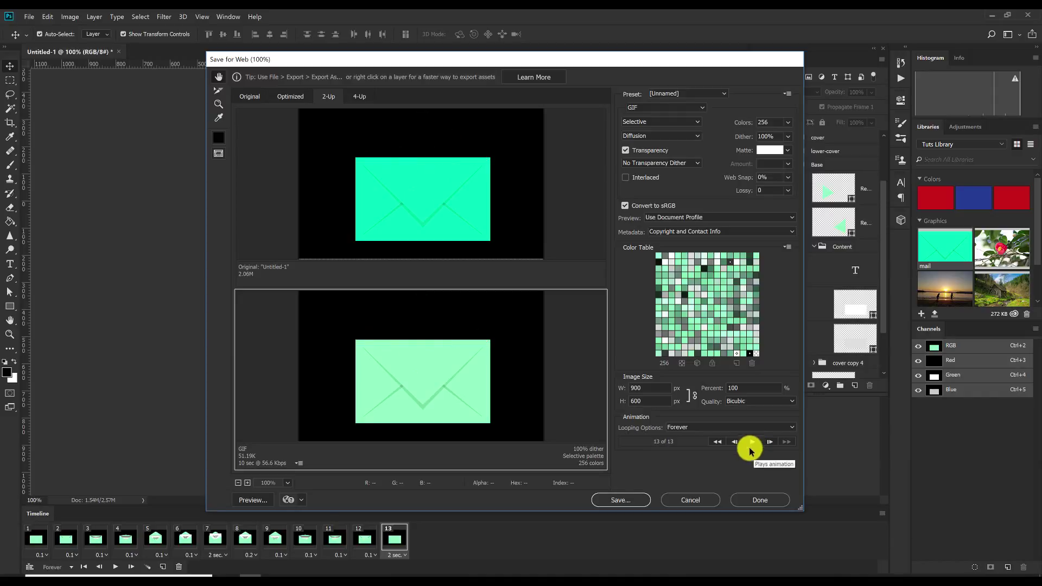
Save the optimized GIF in the saving-for-web folder as yougotmail-tut.gif.
click(619, 500)
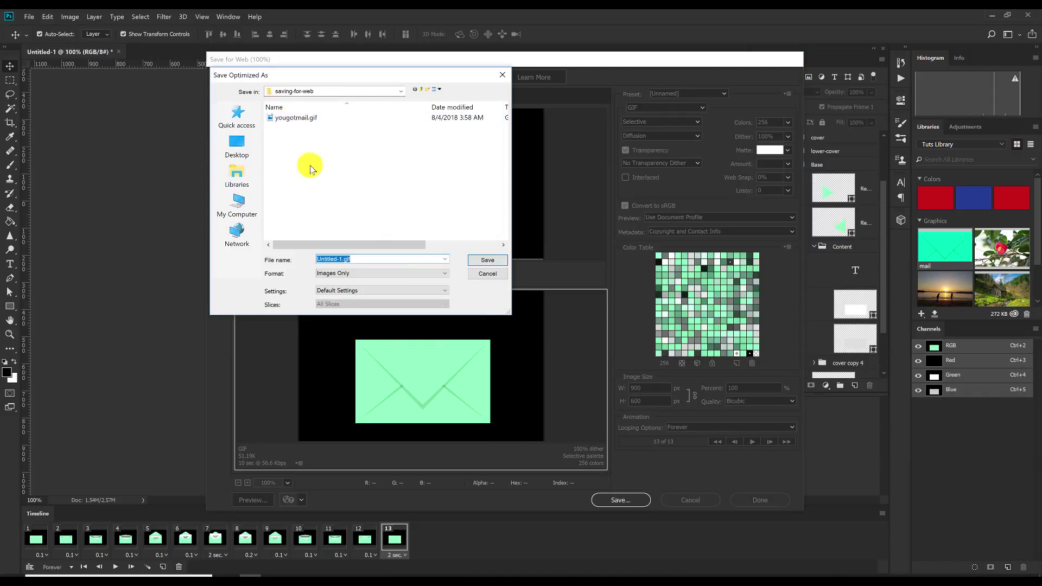
click(296, 117)
click(345, 260)
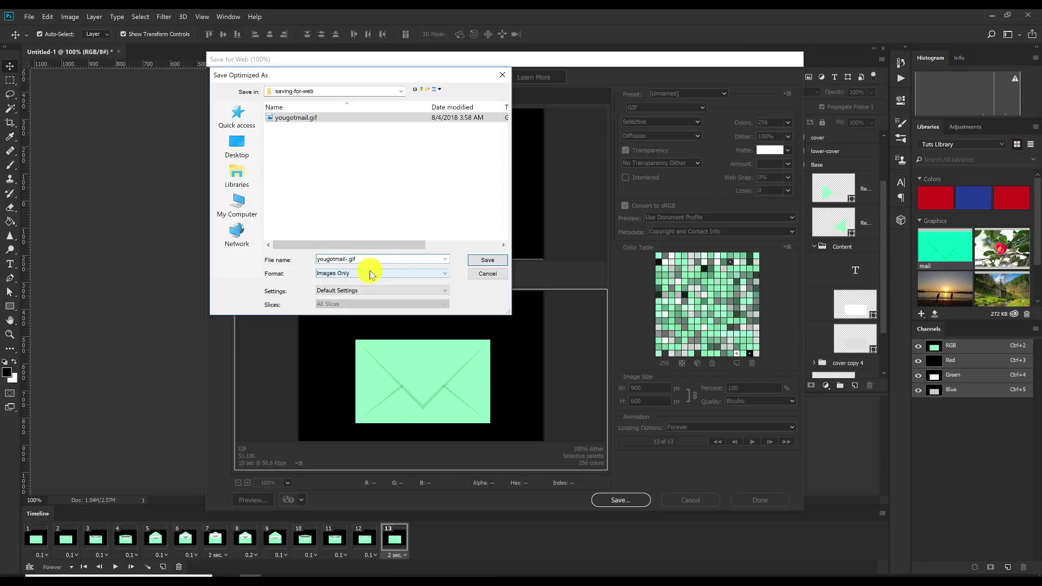
text(-tut)
key(Return)
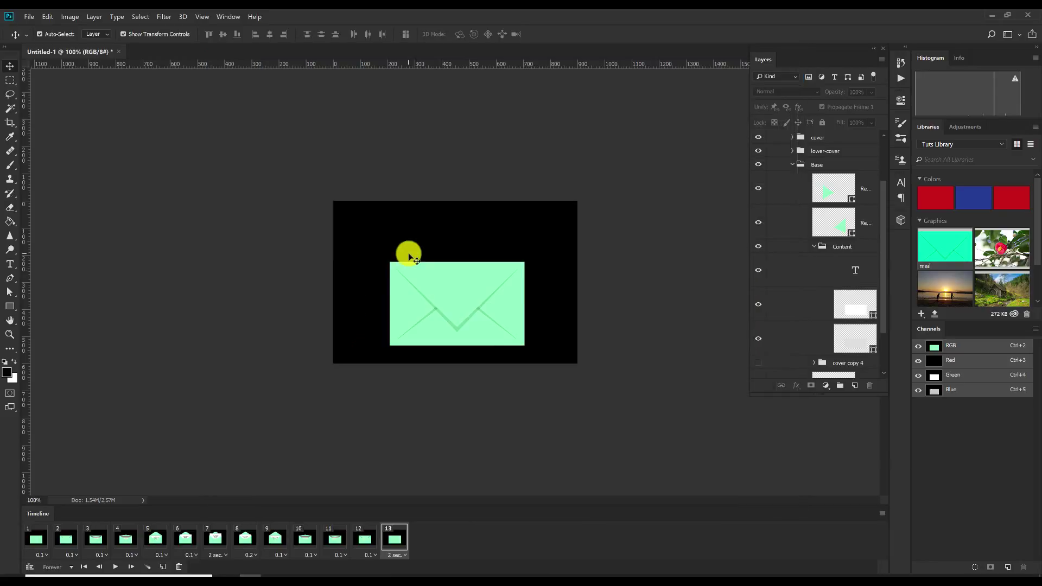